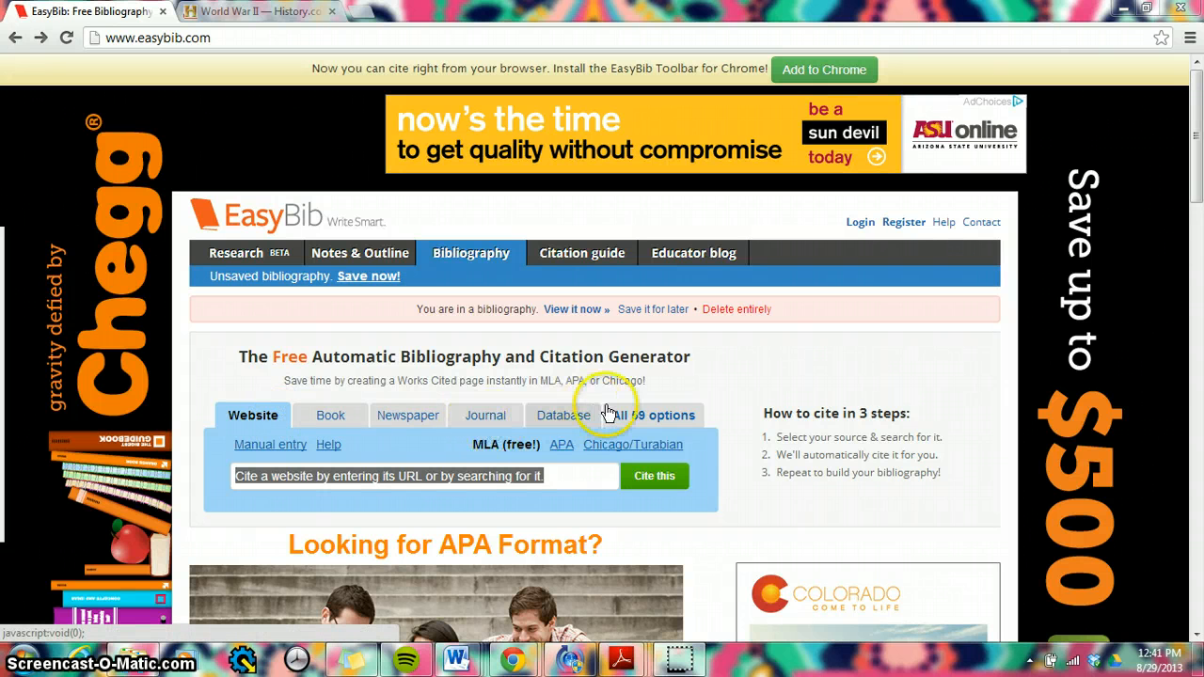
Step: Look over the full list of source types, then return to the website citation form and its citation style choices
{"action": "left_click", "coordinate": [640, 418]}
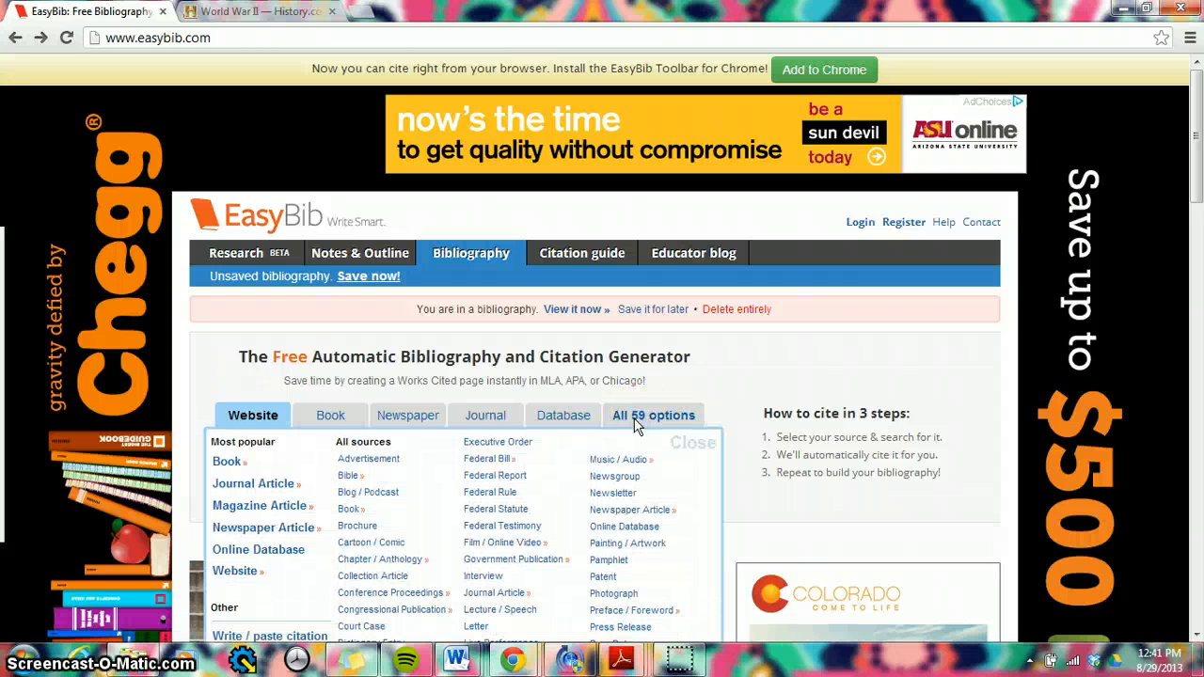
{"action": "left_click", "coordinate": [252, 415]}
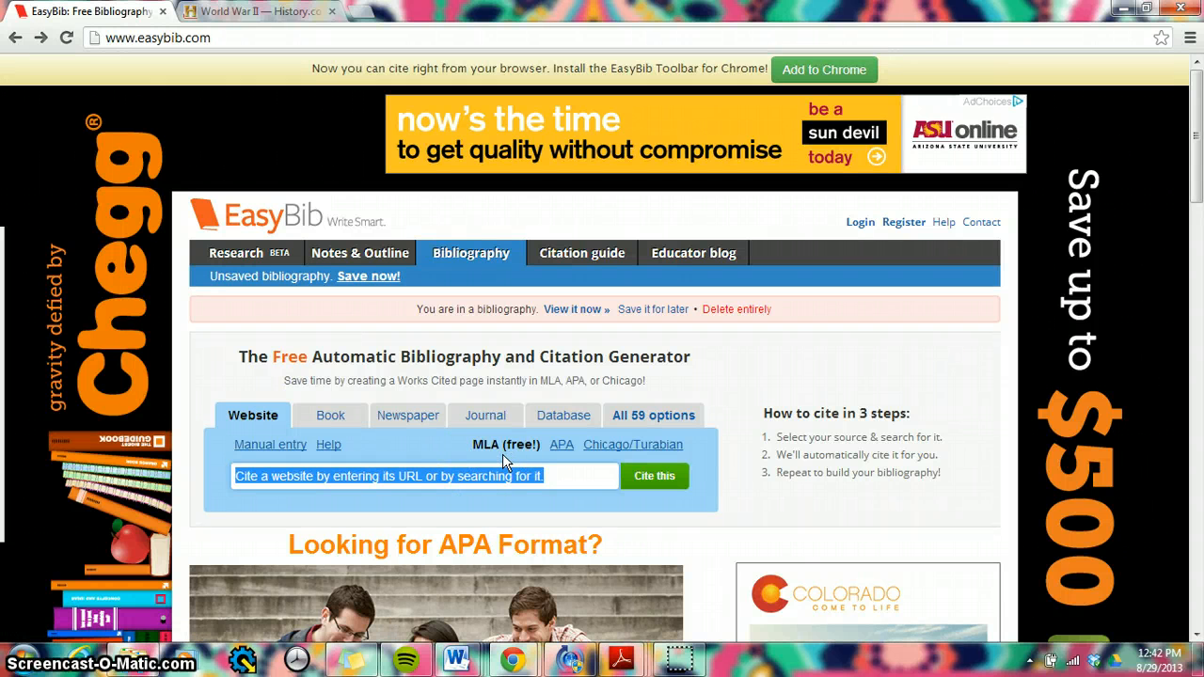
{"action": "left_click", "coordinate": [561, 449]}
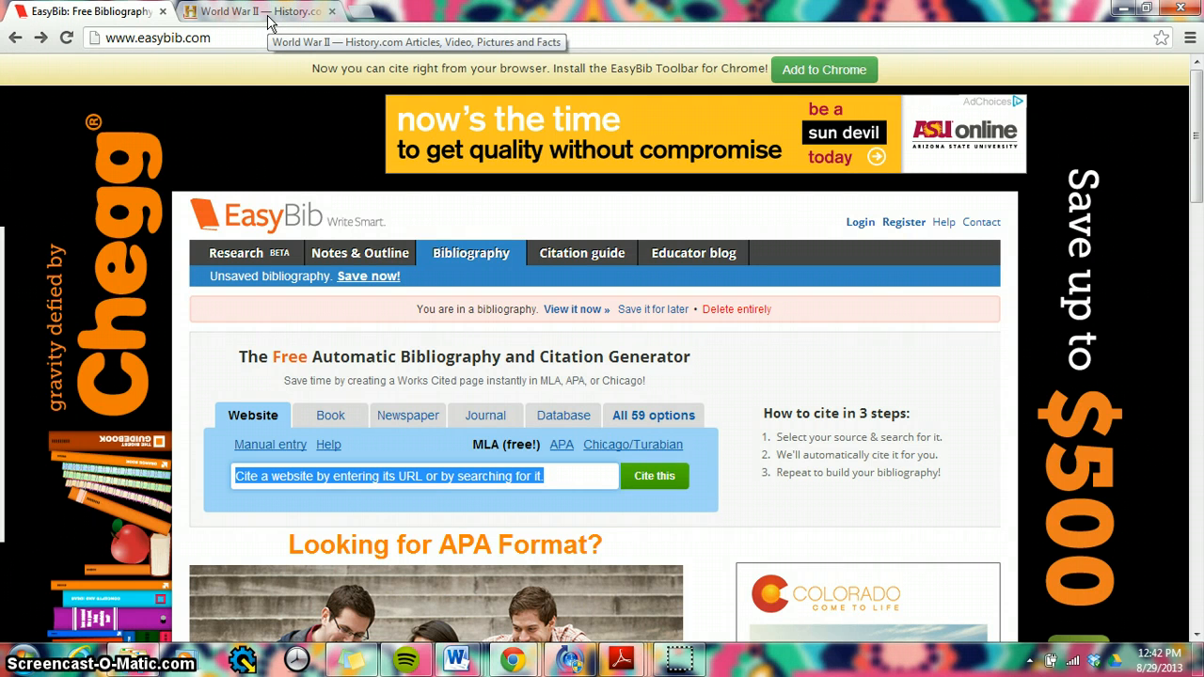
Step: Copy the web address of the History.com World War II page
{"action": "left_click", "coordinate": [269, 20]}
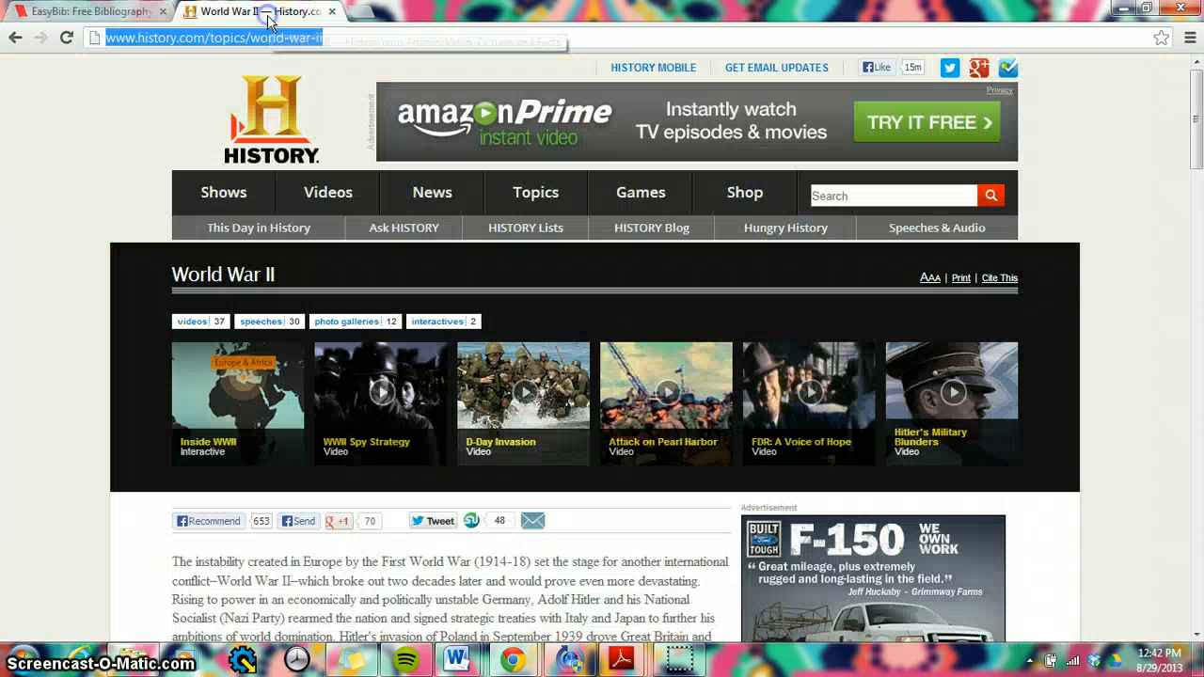
{"action": "left_click", "coordinate": [256, 37]}
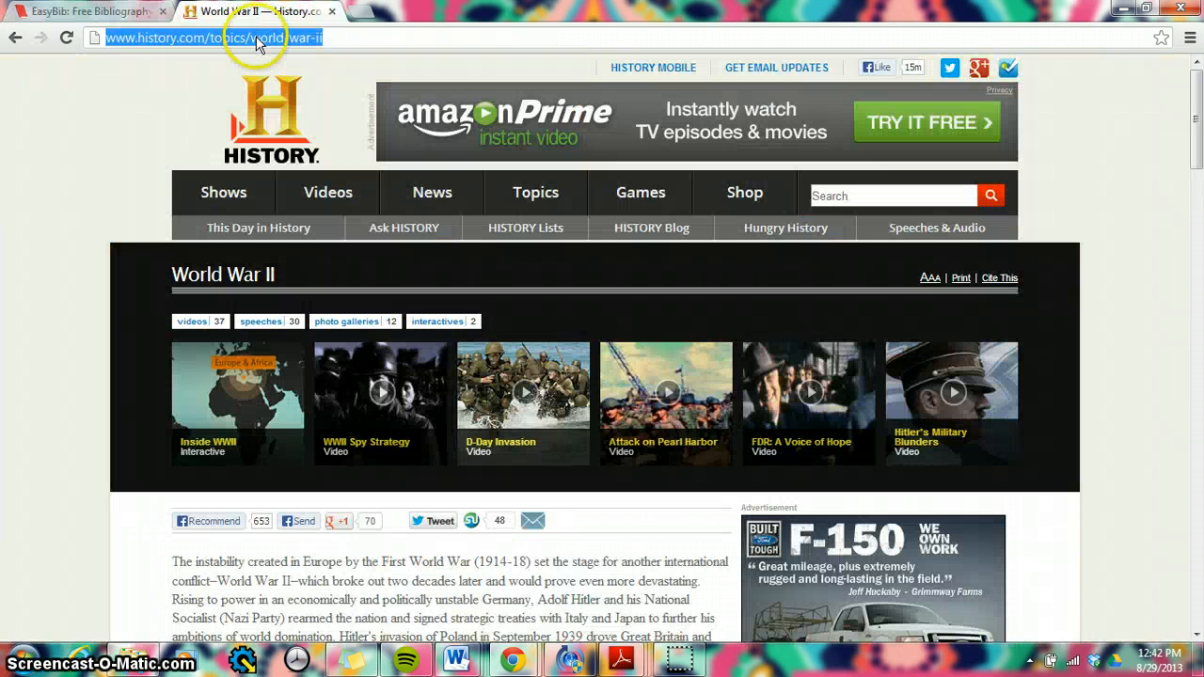
{"action": "right_click", "coordinate": [258, 45]}
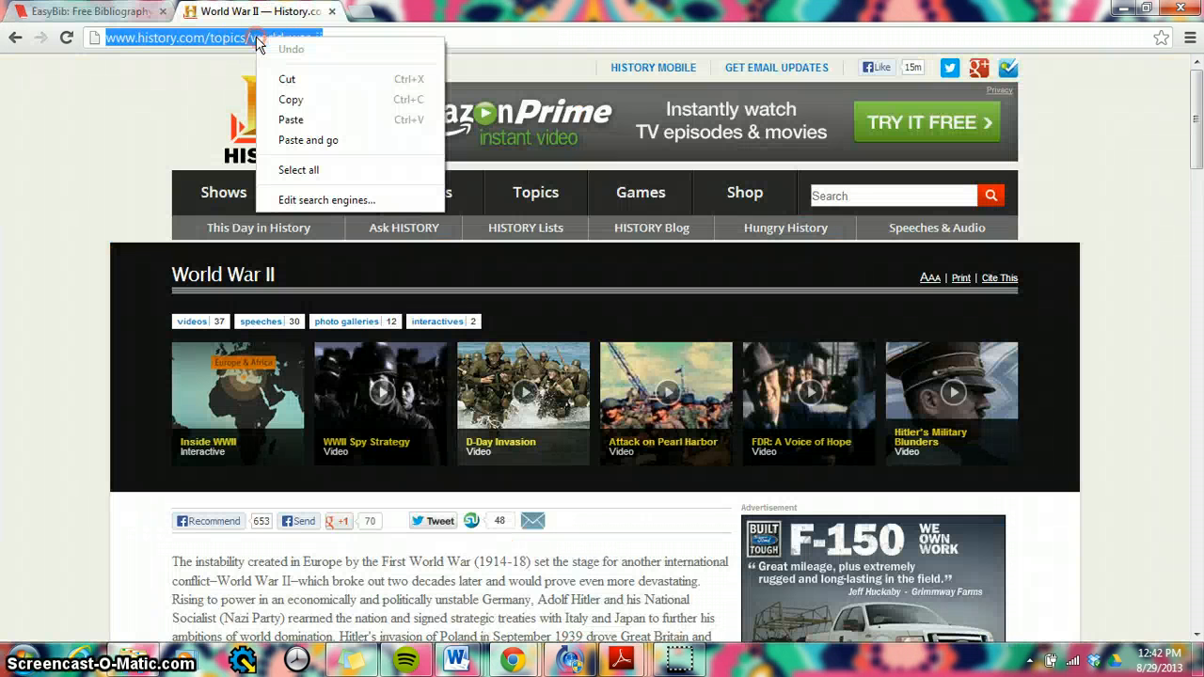
{"action": "left_click", "coordinate": [291, 99]}
{"action": "key", "text": "ctrl+shift+Tab"}
{"action": "left_click", "coordinate": [322, 478]}
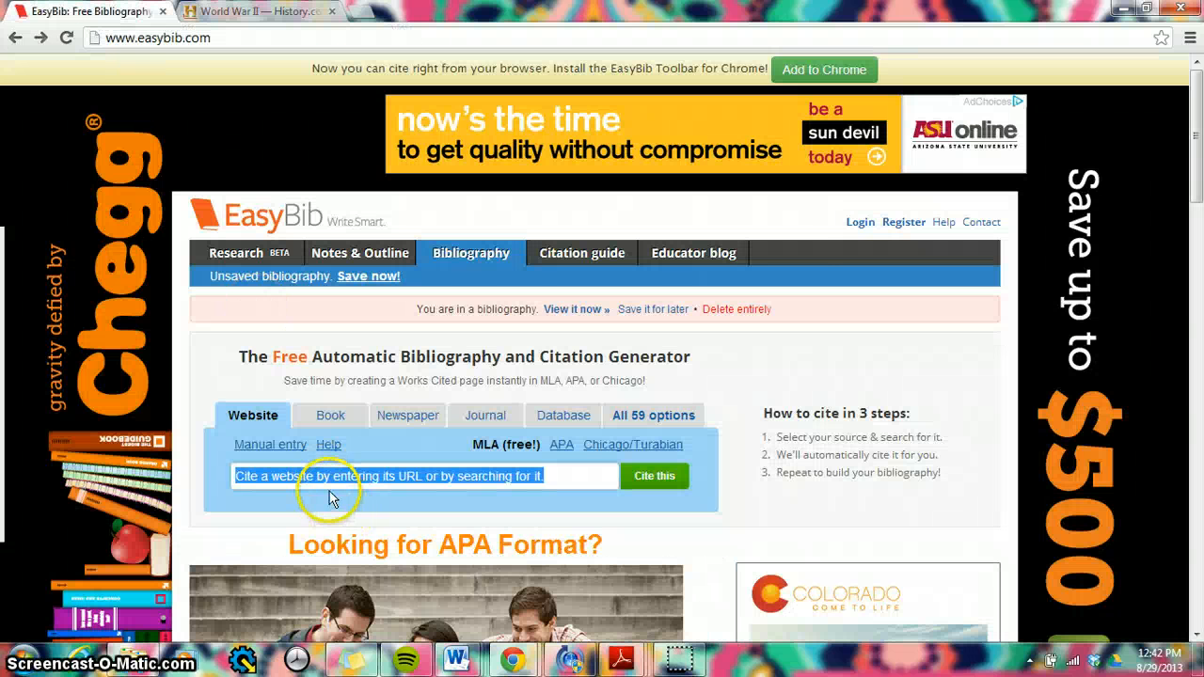
{"action": "right_click", "coordinate": [323, 477]}
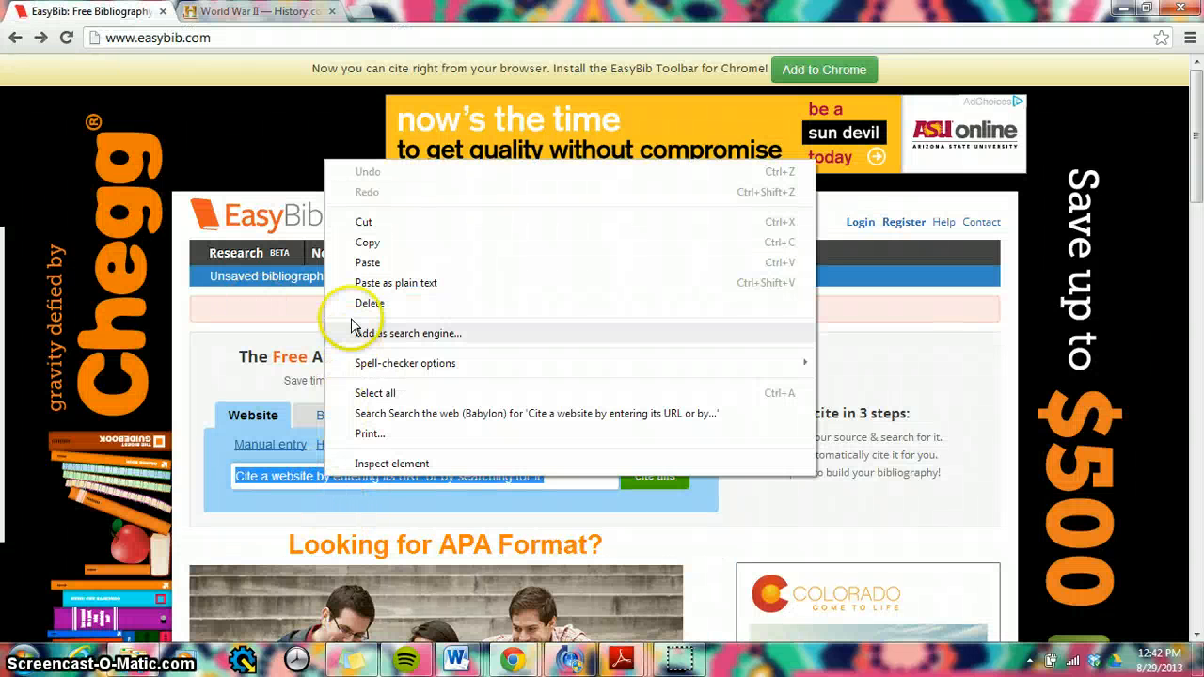
{"action": "left_click", "coordinate": [369, 263]}
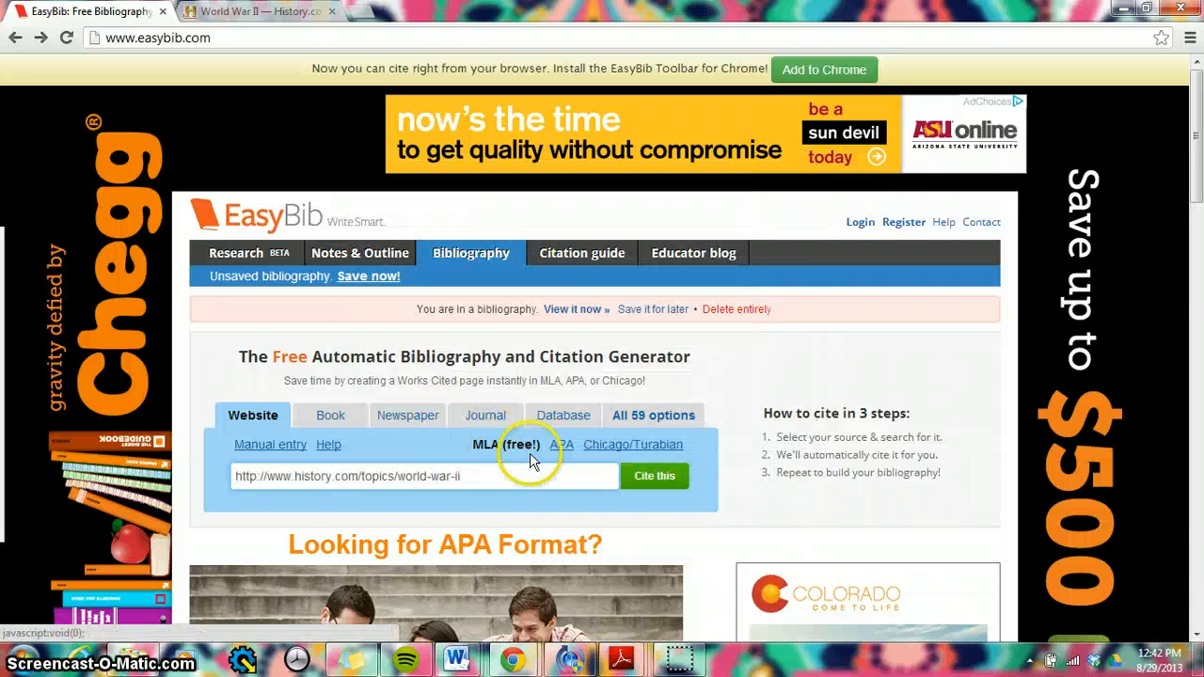
{"action": "left_click", "coordinate": [655, 482]}
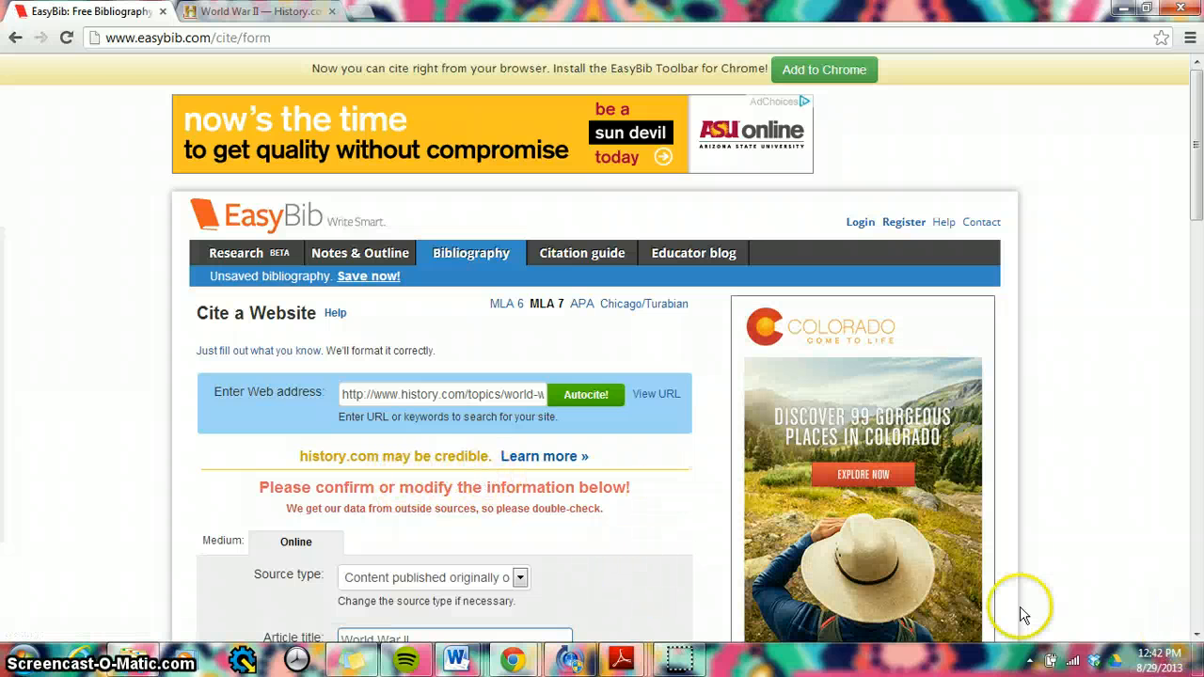
Step: Review the auto-filled citation form and the available source types, keeping content published originally on a website
{"action": "left_click", "coordinate": [1196, 635]}
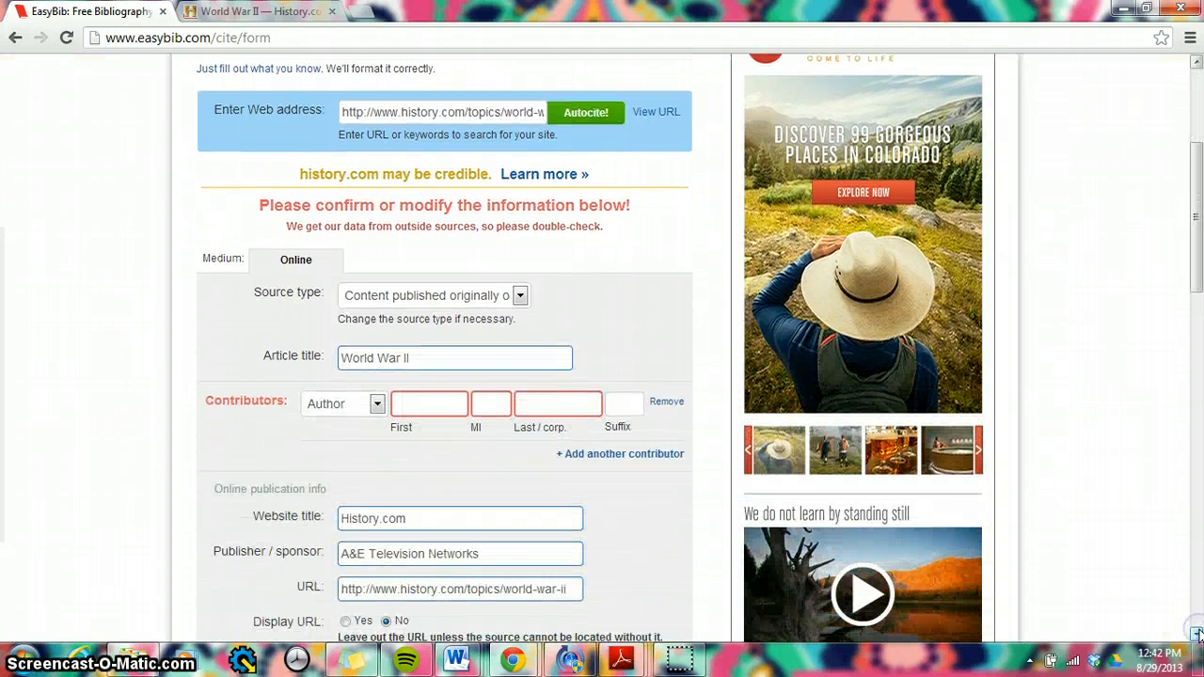
{"action": "left_click", "coordinate": [1196, 635]}
{"action": "left_click", "coordinate": [1197, 635]}
{"action": "left_click", "coordinate": [1197, 635]}
{"action": "left_click", "coordinate": [1197, 635]}
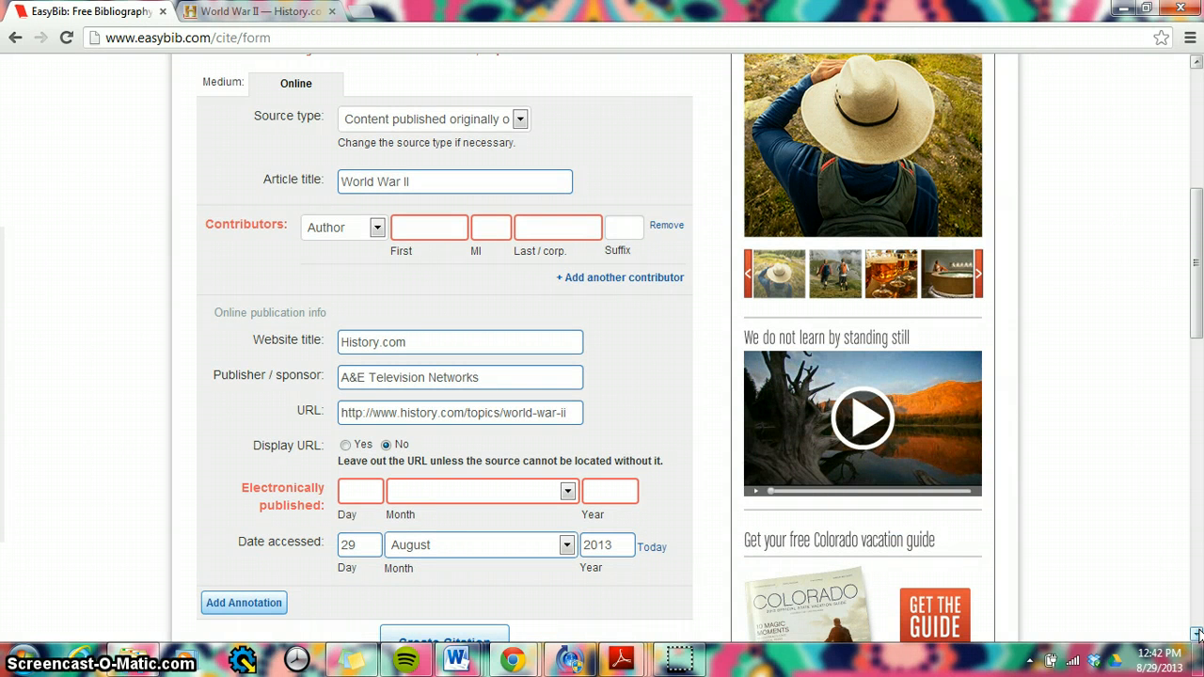
{"action": "left_click", "coordinate": [520, 119]}
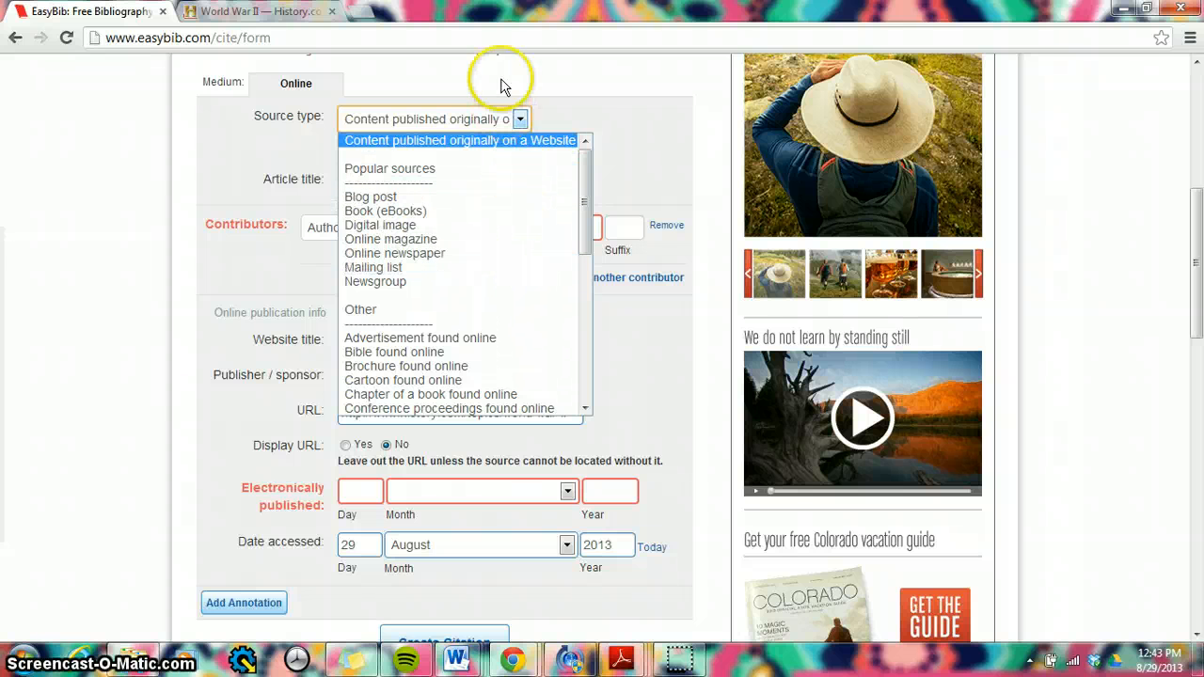
{"action": "left_click", "coordinate": [522, 123]}
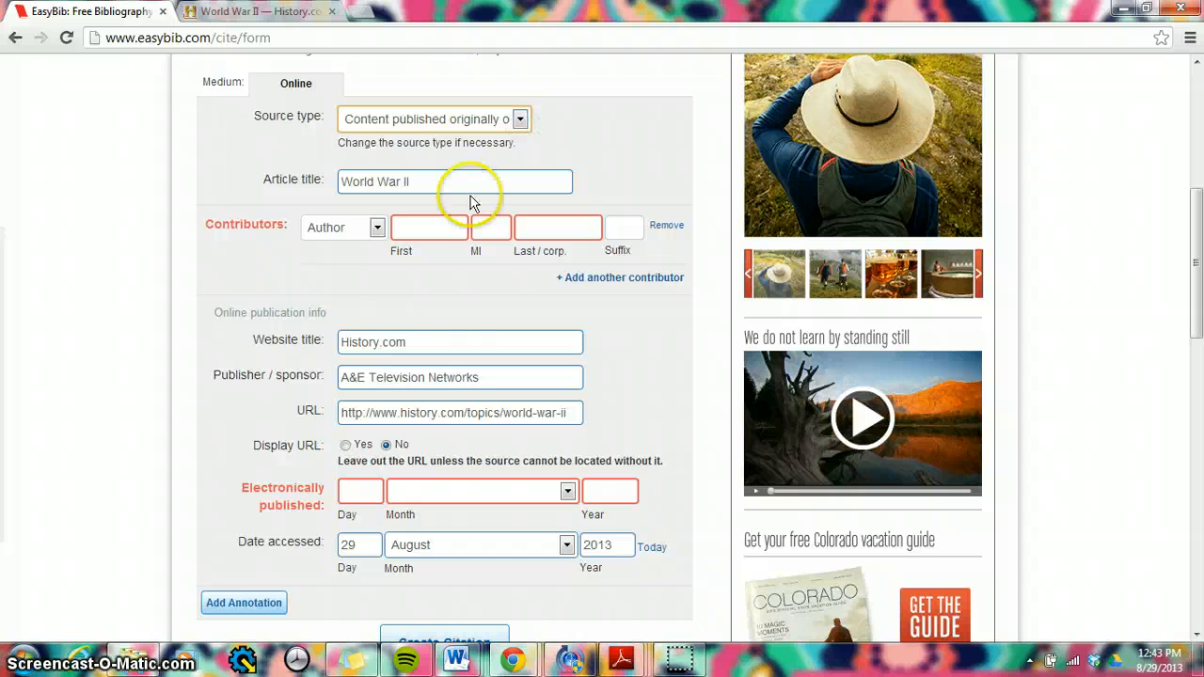
Step: Compare the citation's article title, author and publisher details with the heading and footer of the History.com World War II page
{"action": "left_click", "coordinate": [209, 21]}
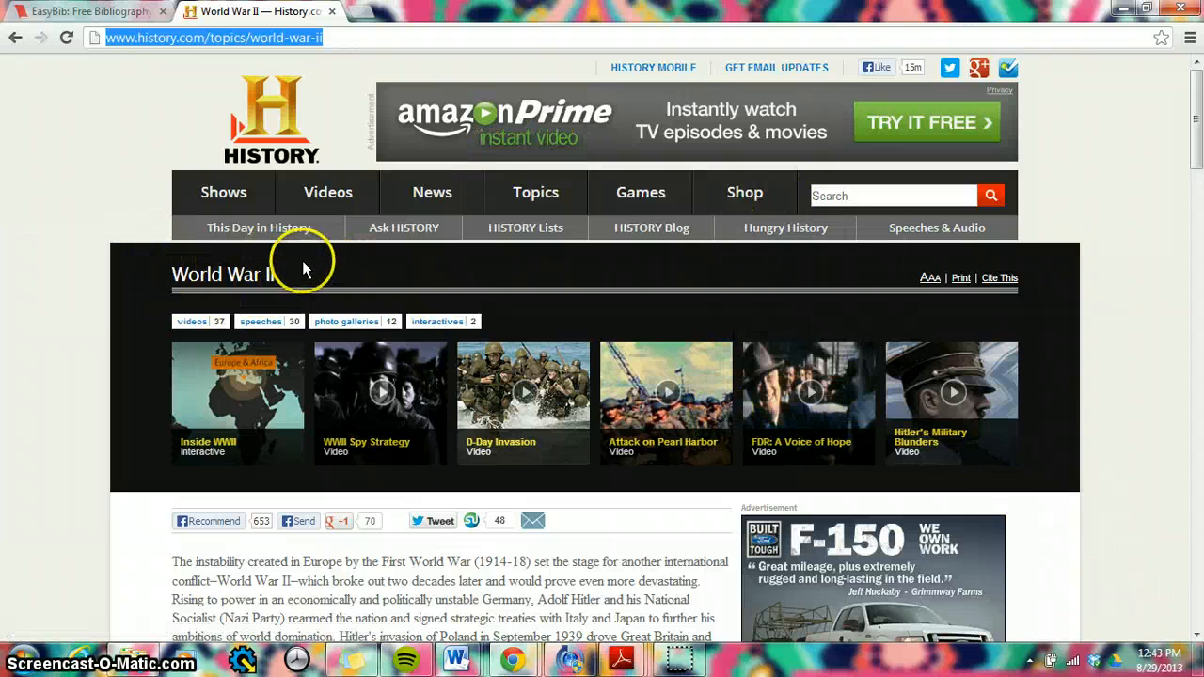
{"action": "left_click", "coordinate": [41, 13]}
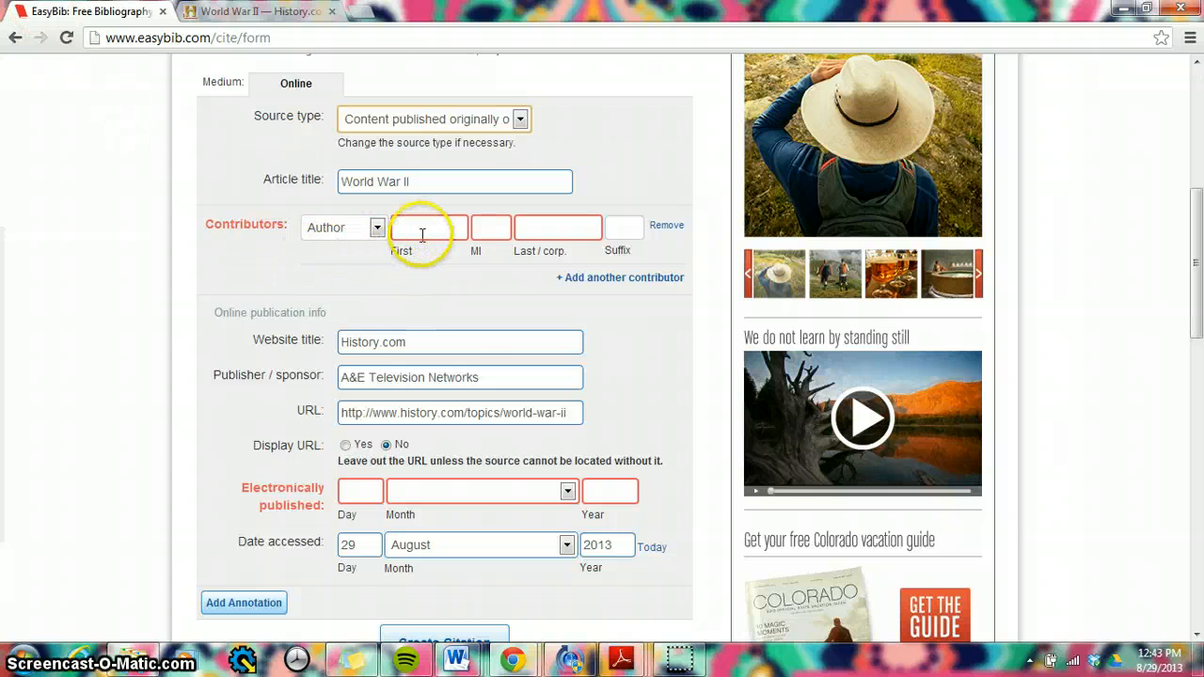
{"action": "left_click", "coordinate": [279, 14]}
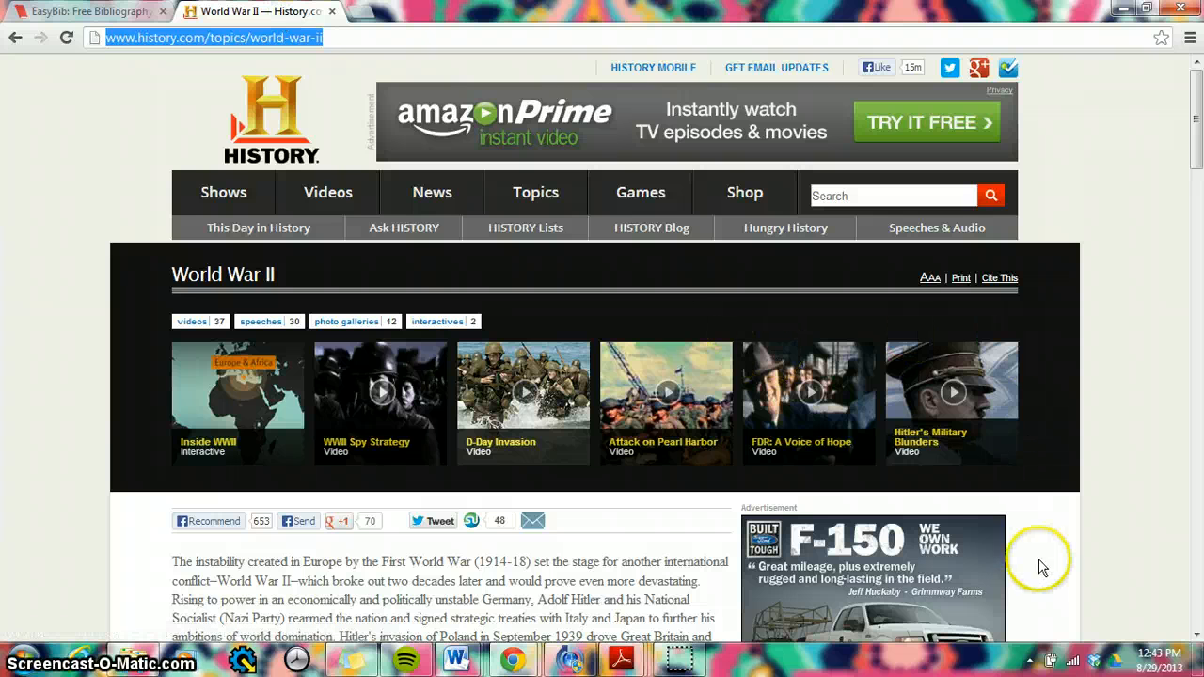
{"action": "left_click_drag", "start_coordinate": [1197, 636], "coordinate": [1196, 636]}
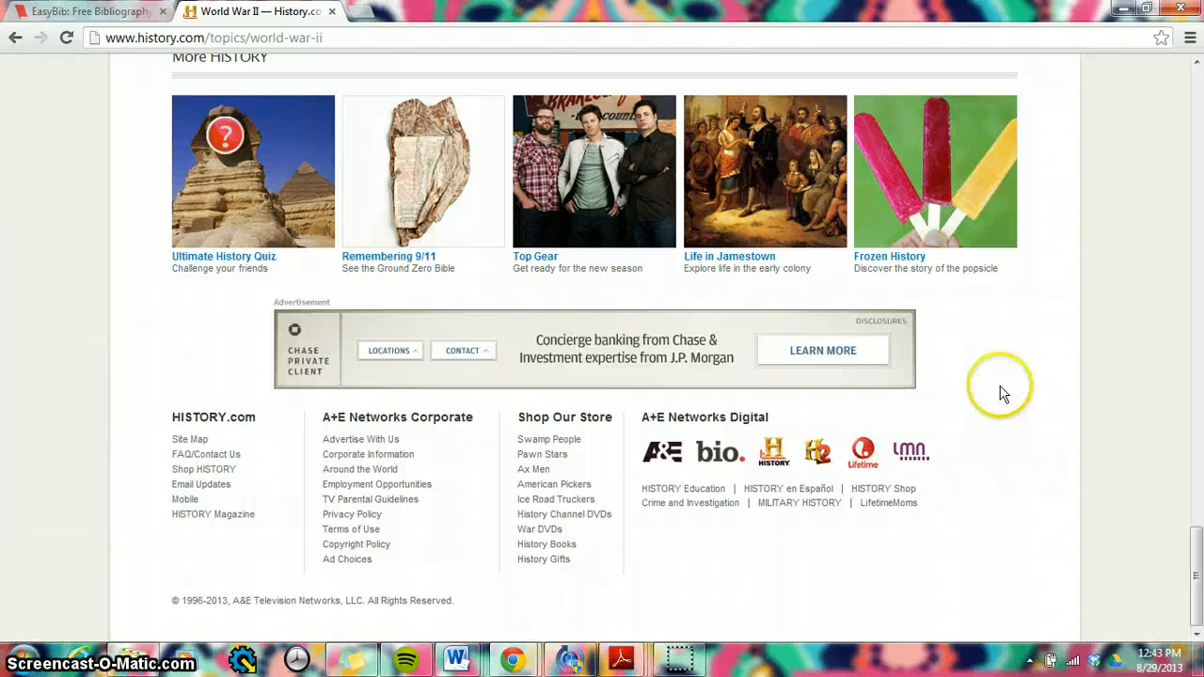
{"action": "left_click", "coordinate": [132, 13]}
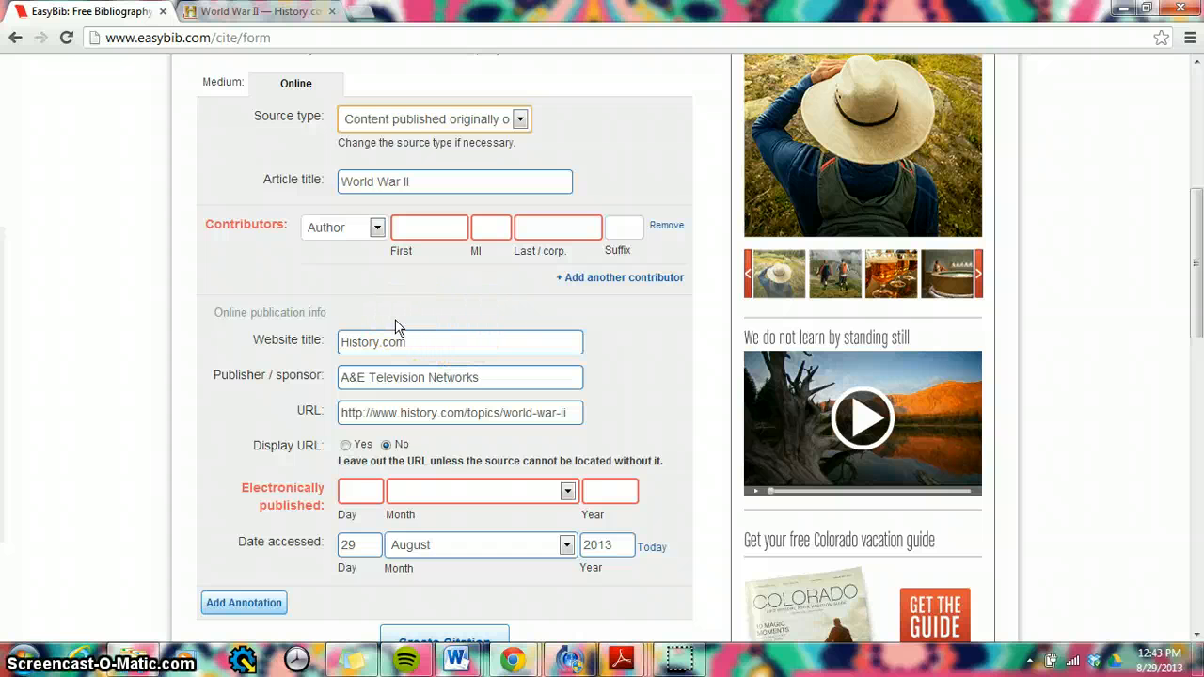
{"action": "left_click", "coordinate": [237, 13]}
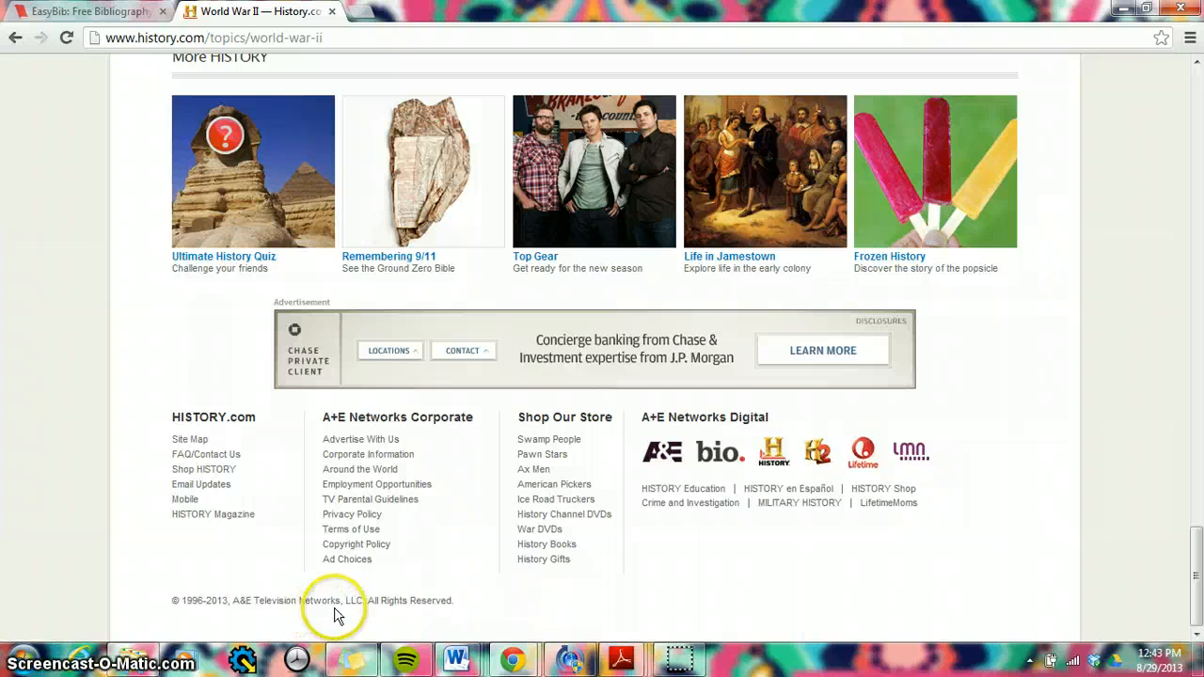
{"action": "left_click", "coordinate": [76, 11]}
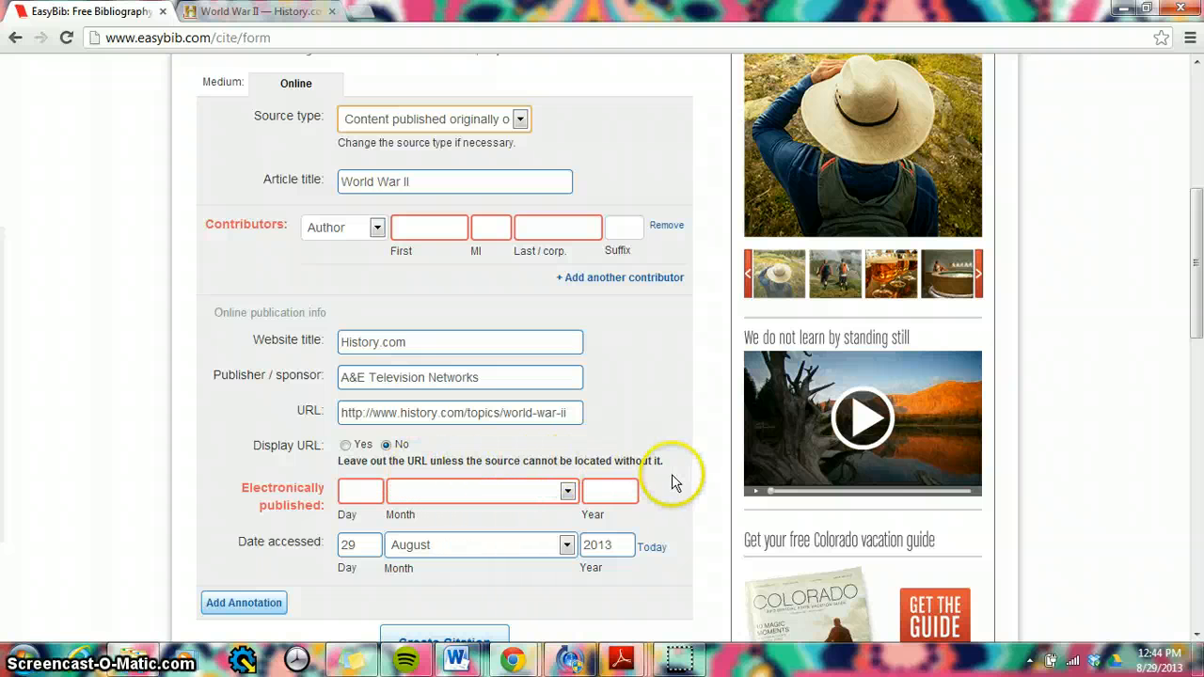
Step: Set the citation to display its URL and enter 2013 as the electronic publication year, checking the History.com page for the date
{"action": "left_click", "coordinate": [345, 445]}
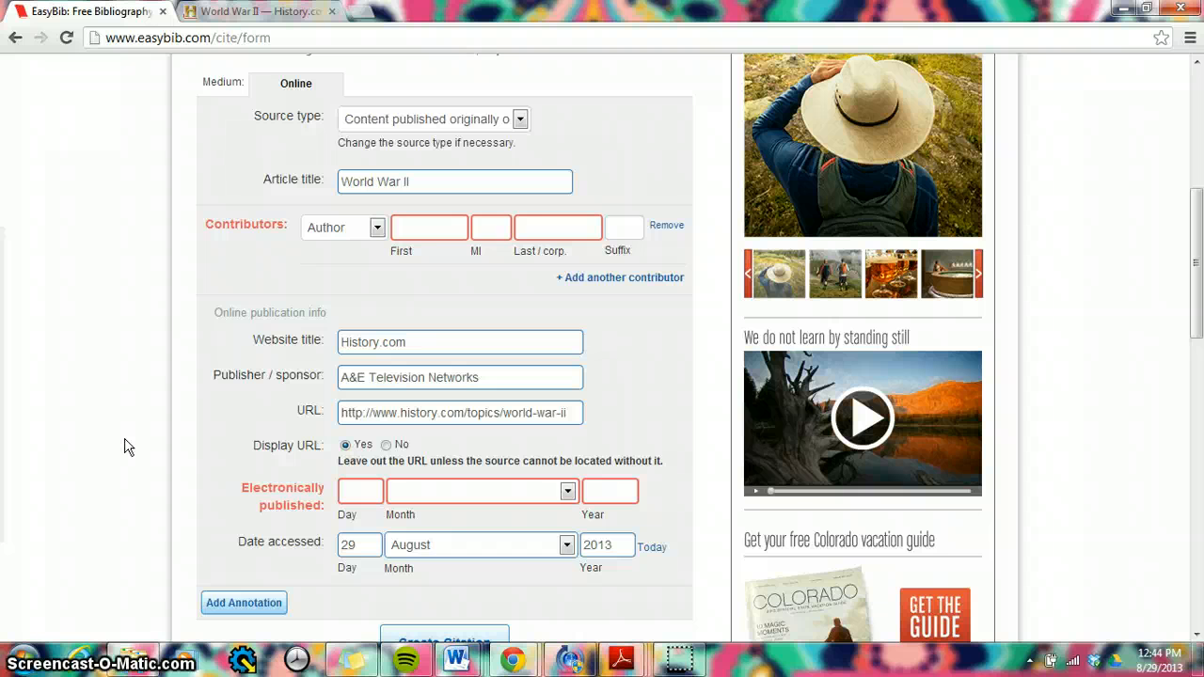
{"action": "left_click", "coordinate": [275, 13]}
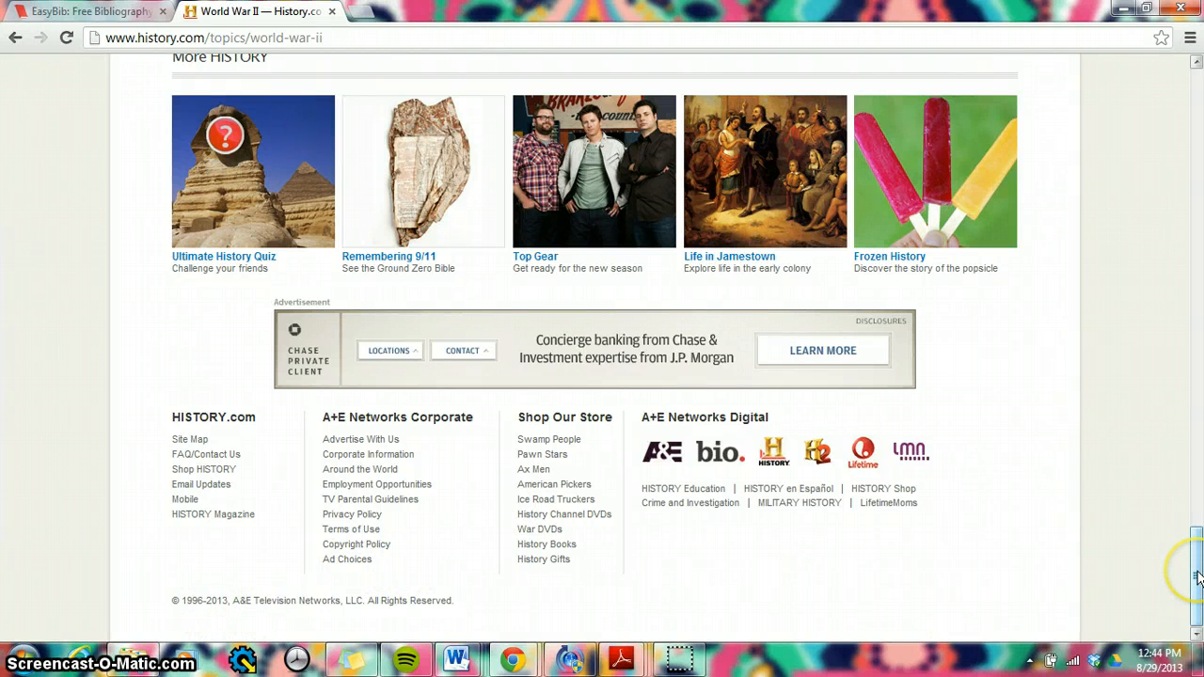
{"action": "left_click_drag", "start_coordinate": [1197, 577], "coordinate": [1125, 105]}
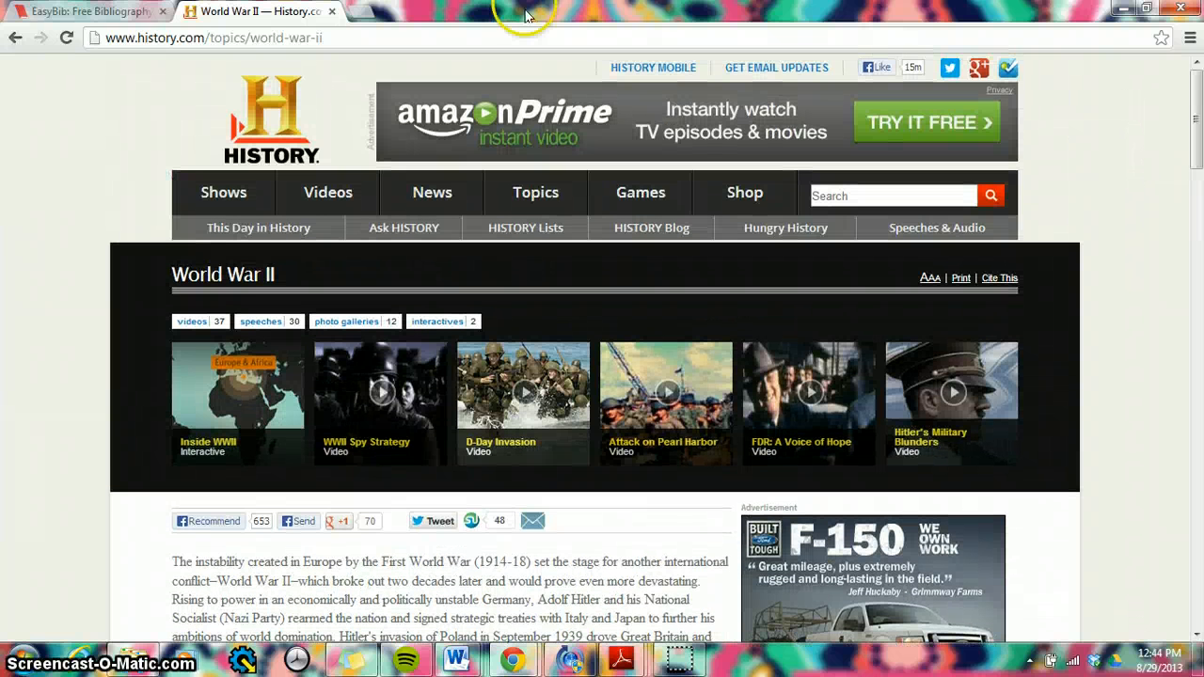
{"action": "left_click", "coordinate": [78, 13]}
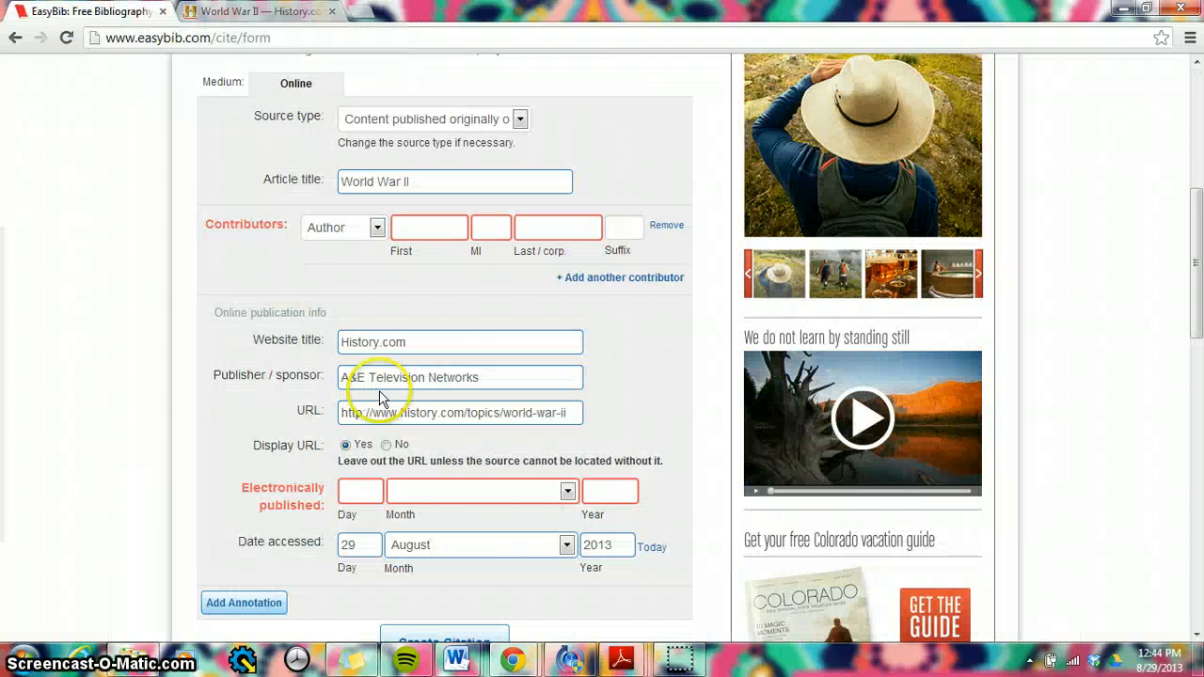
{"action": "left_click", "coordinate": [602, 497]}
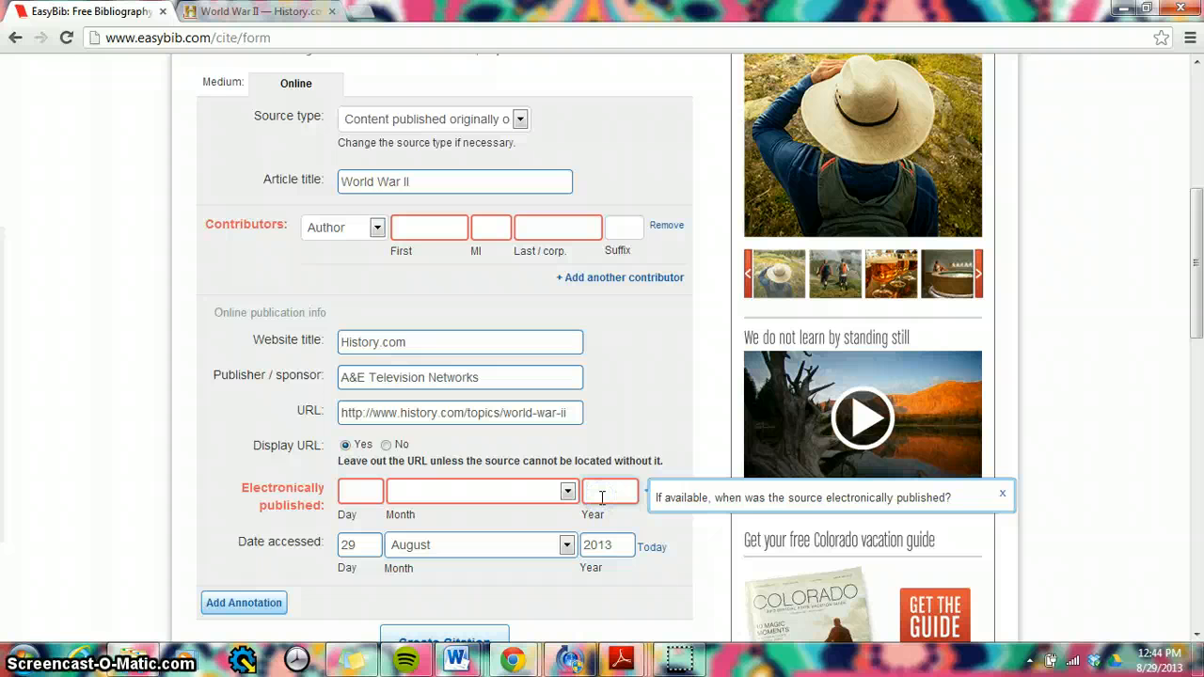
{"action": "left_click", "coordinate": [242, 19]}
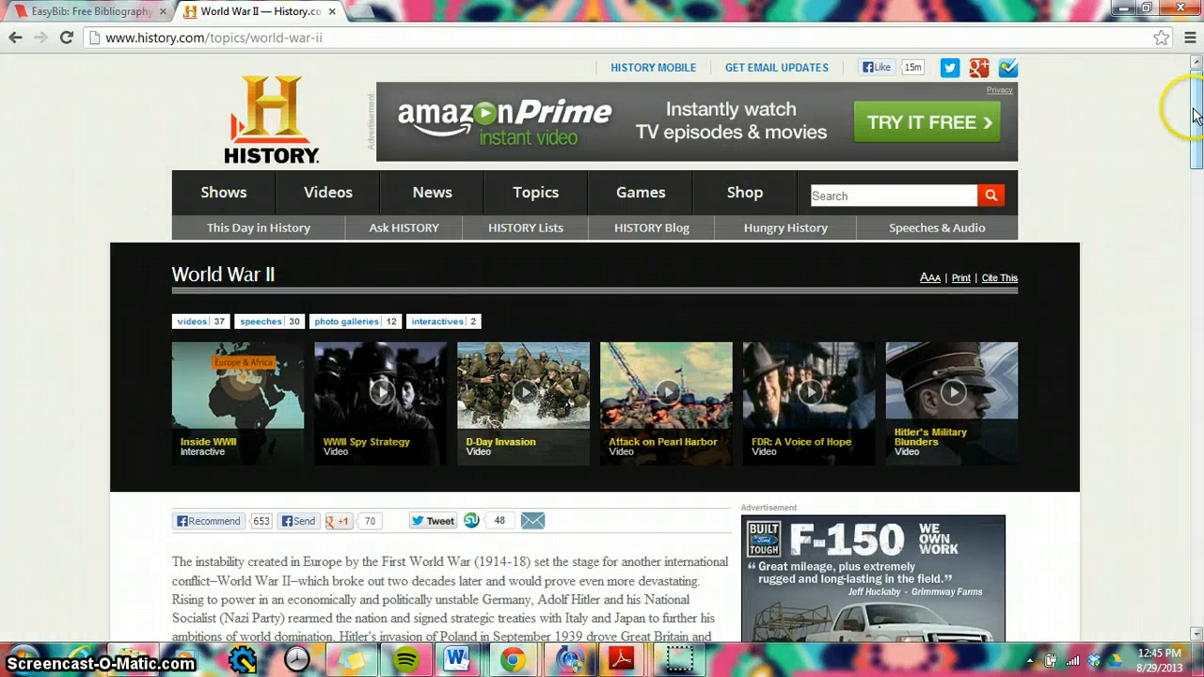
{"action": "left_click_drag", "start_coordinate": [1196, 115], "coordinate": [1194, 574]}
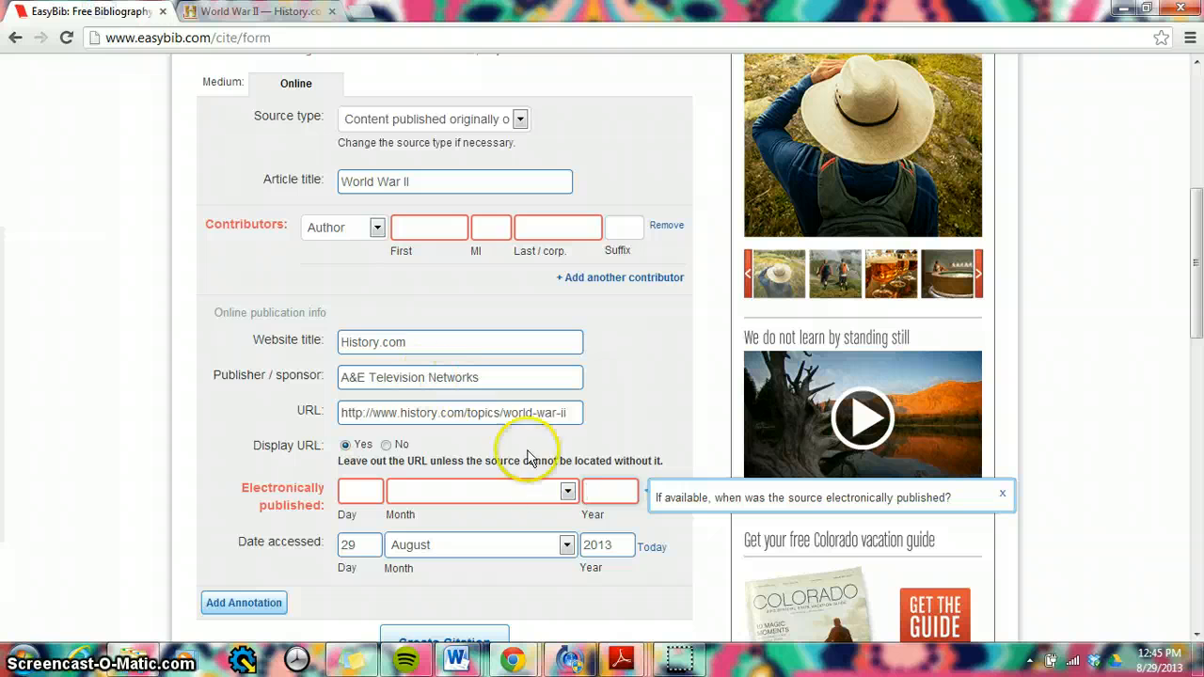
{"action": "type", "text": "2"}
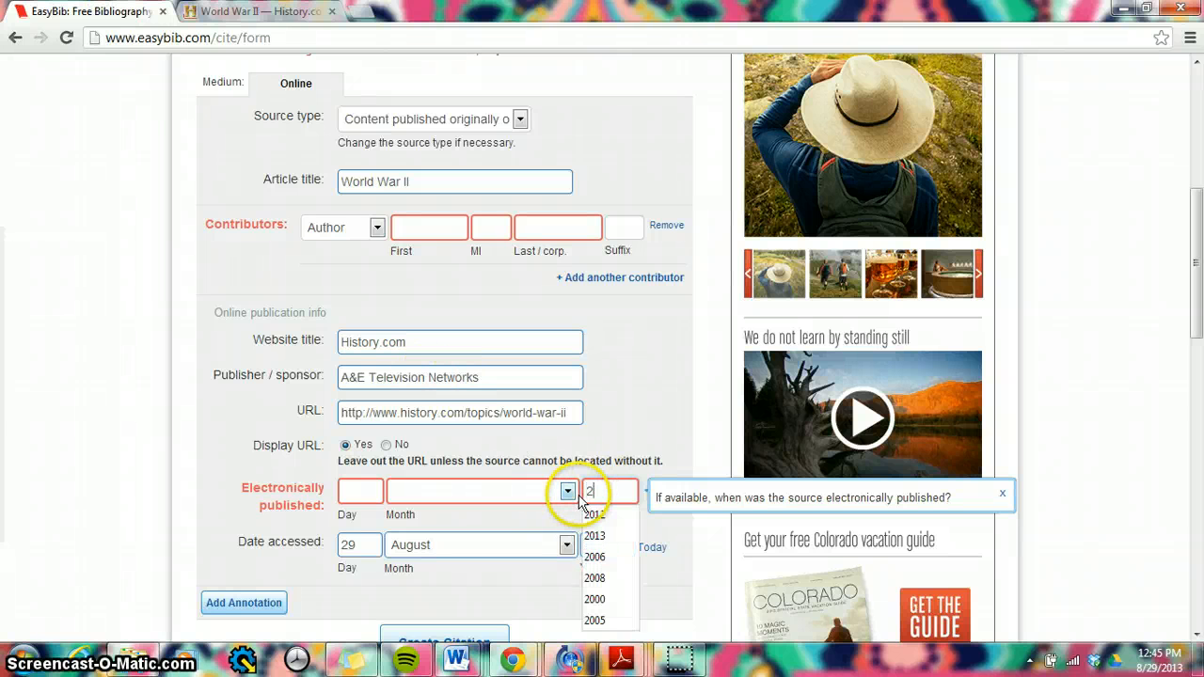
{"action": "type", "text": "013"}
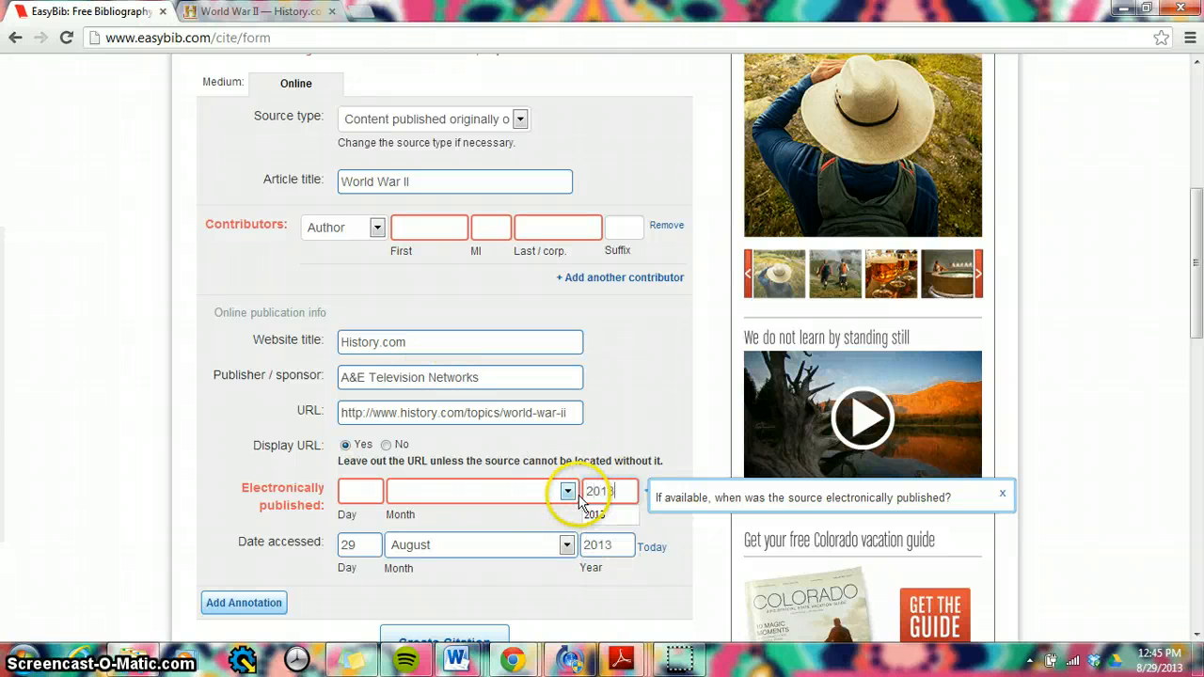
{"action": "left_click", "coordinate": [585, 512]}
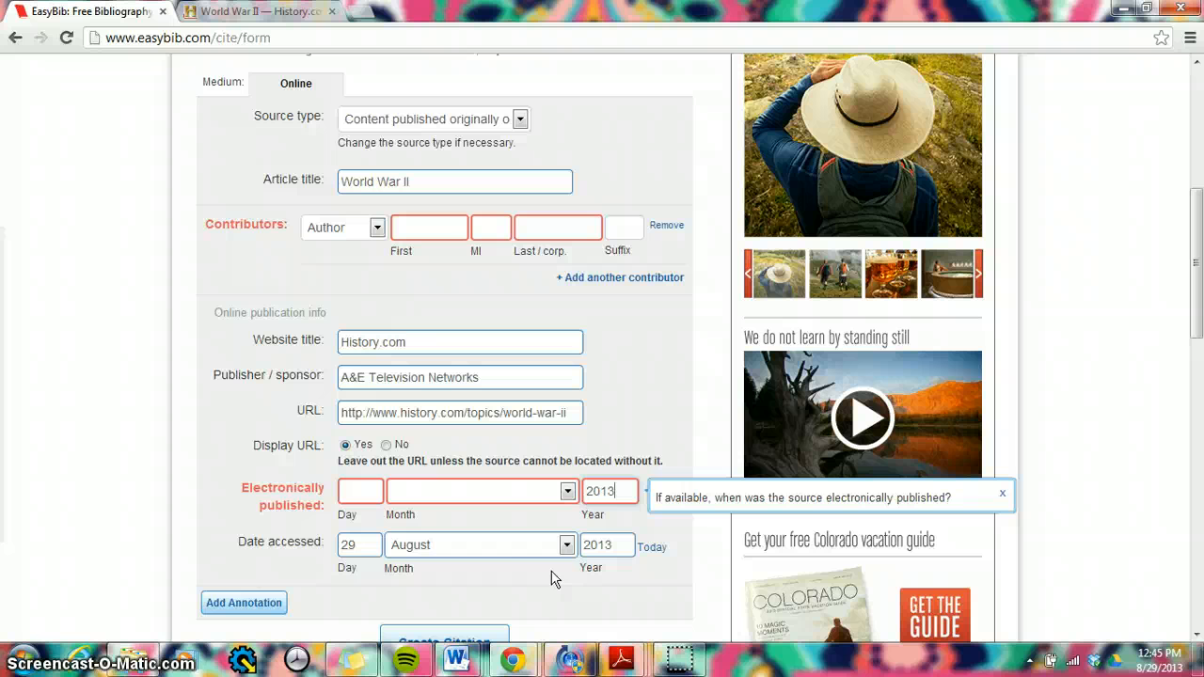
{"action": "left_click", "coordinate": [527, 576]}
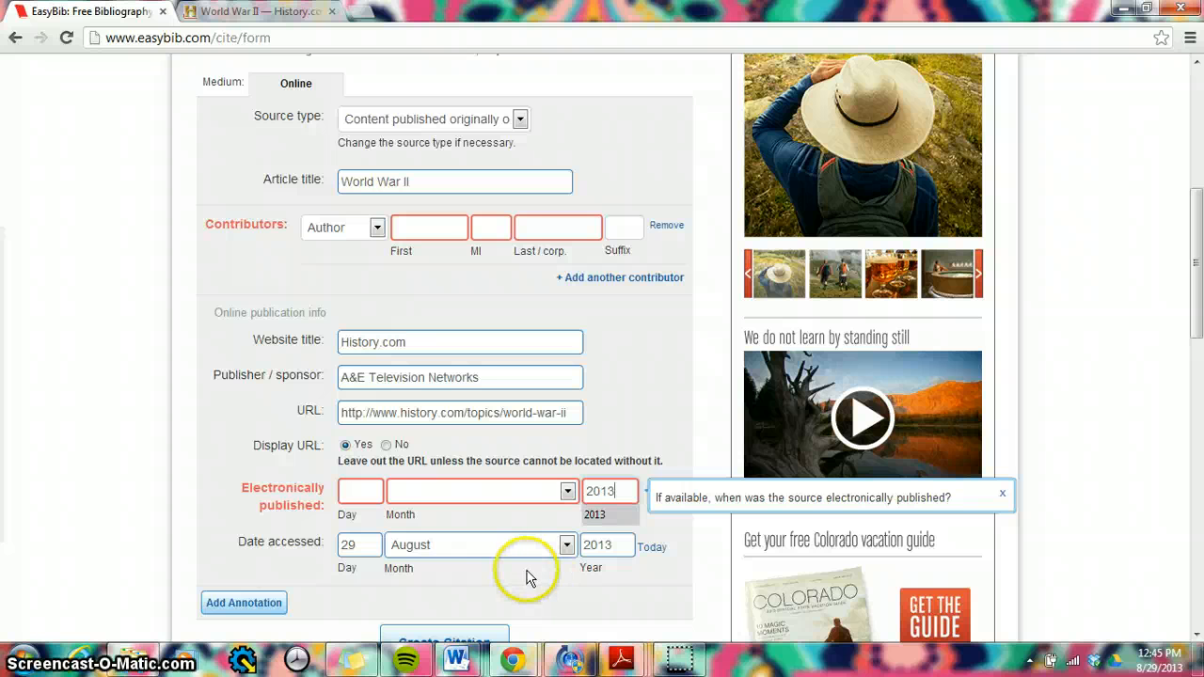
Step: Add the annotation "This website is about World War II.", create the citation and dismiss the advertisement covering the bibliography
{"action": "left_click", "coordinate": [1194, 637]}
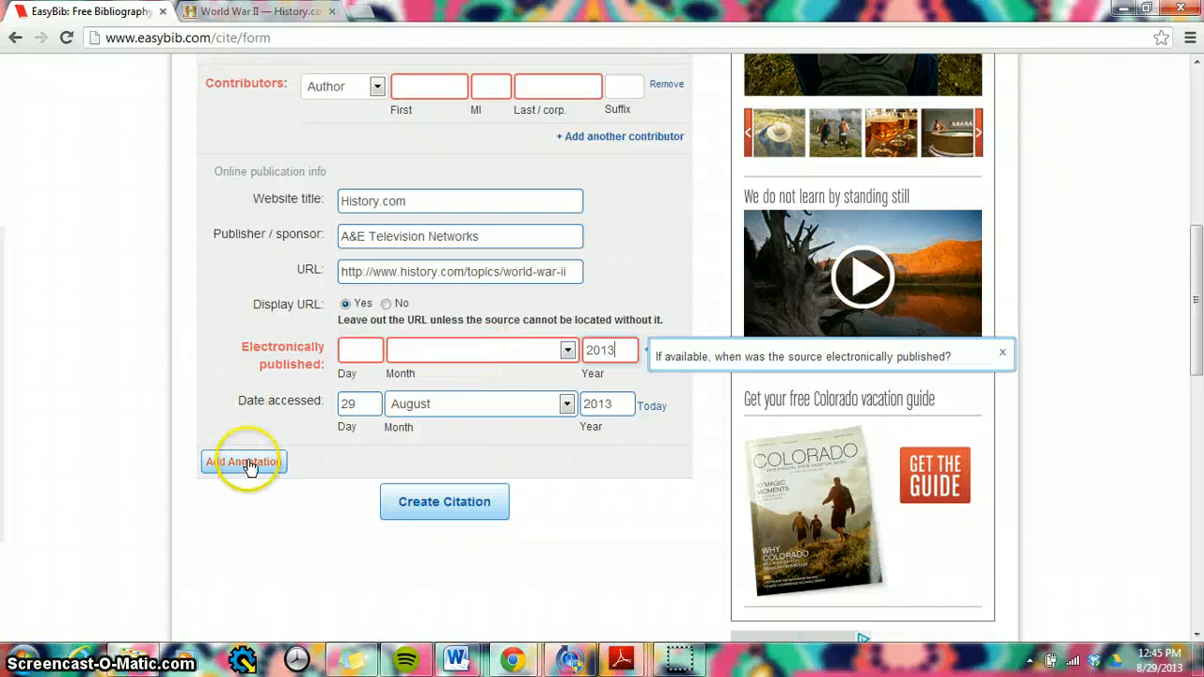
{"action": "left_click", "coordinate": [244, 462]}
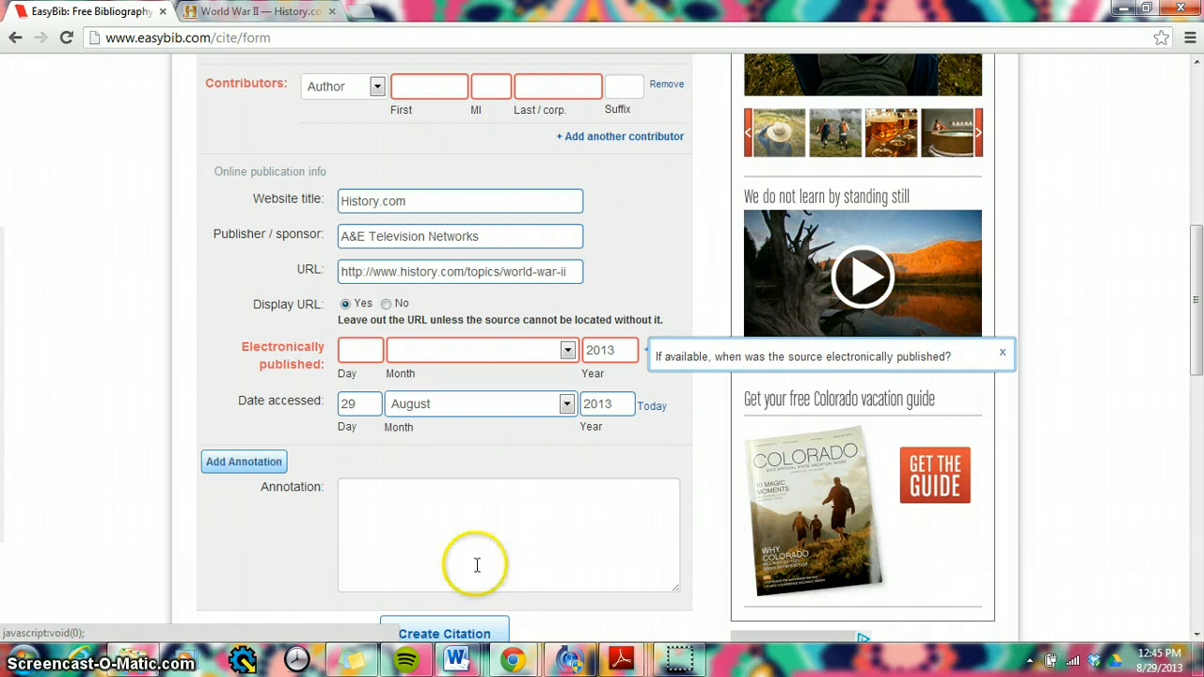
{"action": "left_click", "coordinate": [490, 539]}
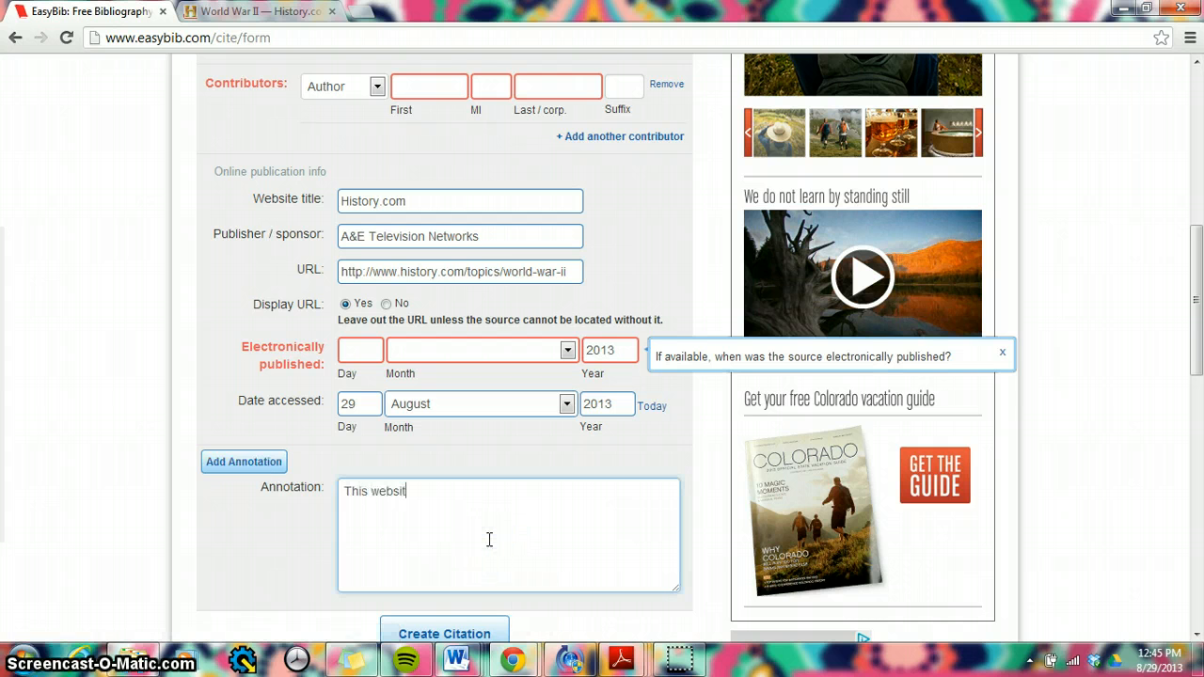
{"action": "type", "text": "This website is about World War II."}
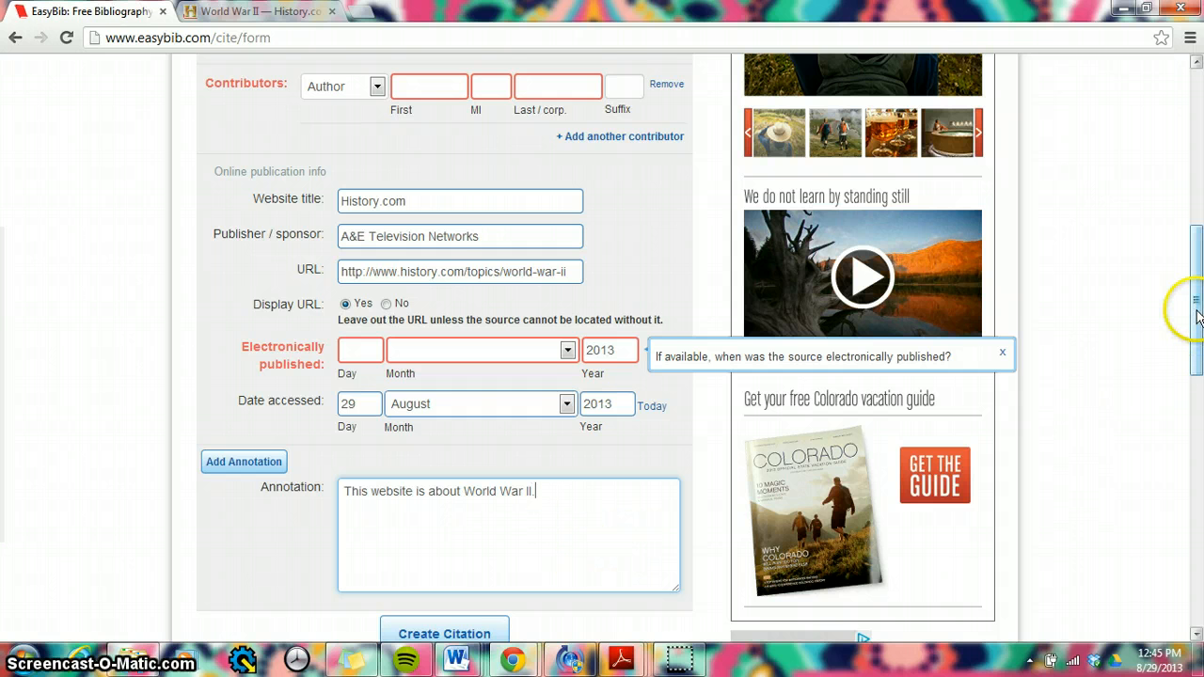
{"action": "left_click_drag", "start_coordinate": [1198, 317], "coordinate": [1199, 330]}
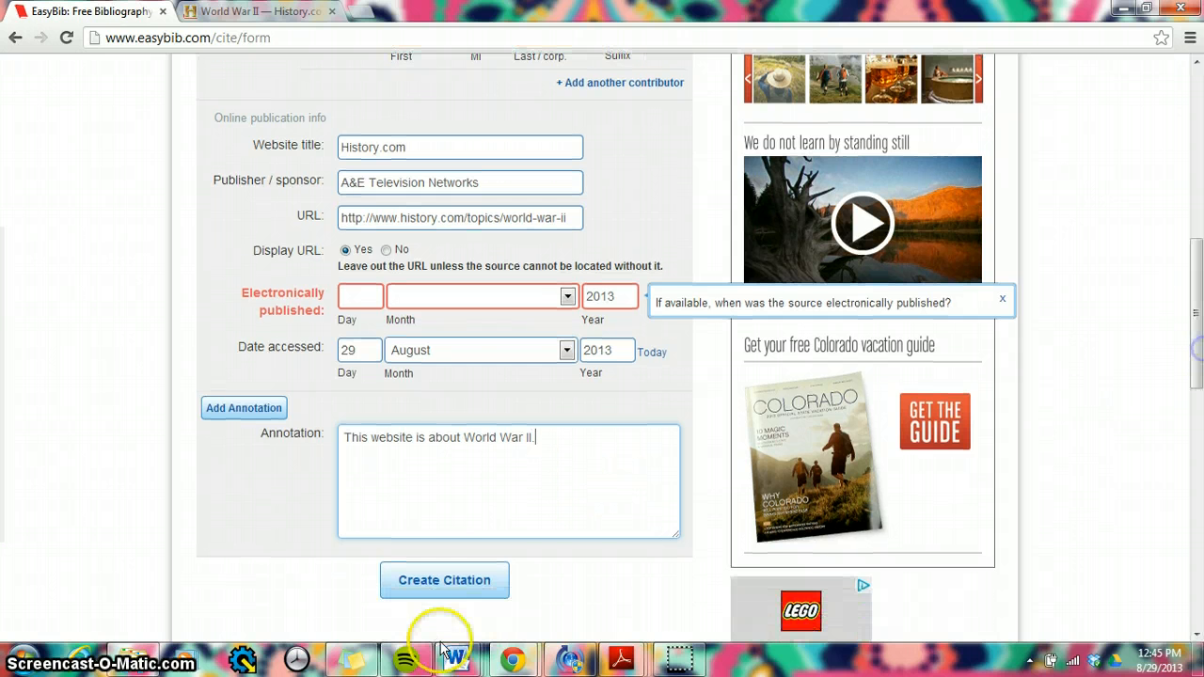
{"action": "left_click", "coordinate": [420, 584]}
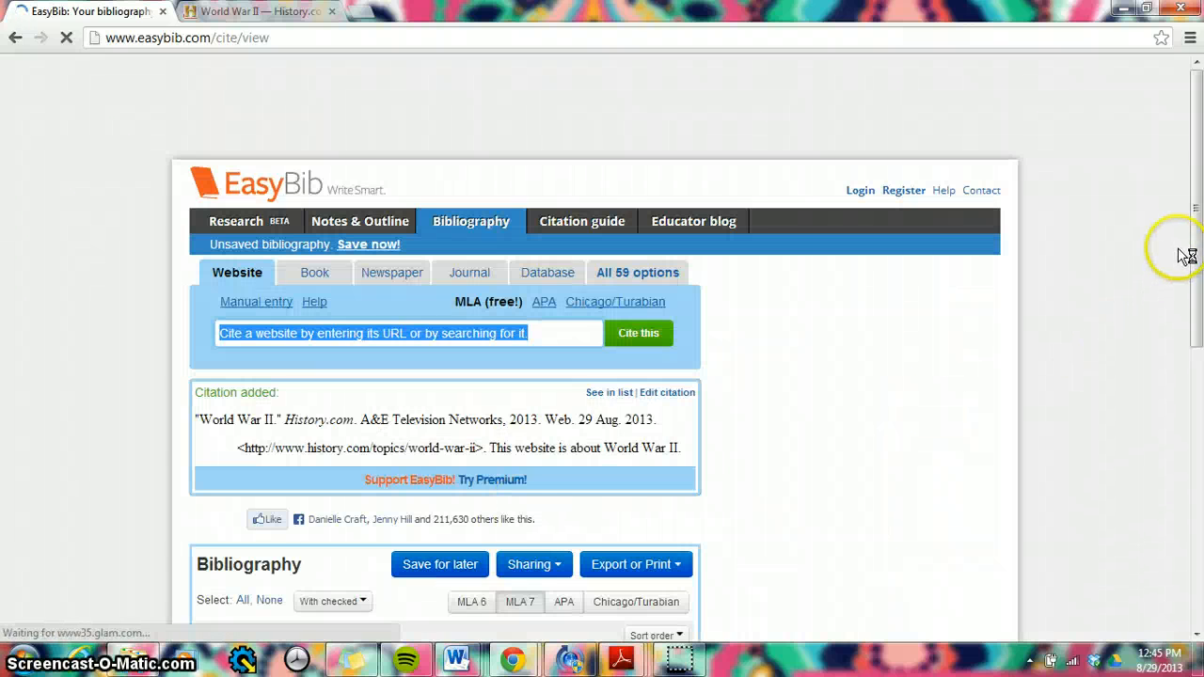
{"action": "left_click_drag", "start_coordinate": [1192, 245], "coordinate": [1201, 315]}
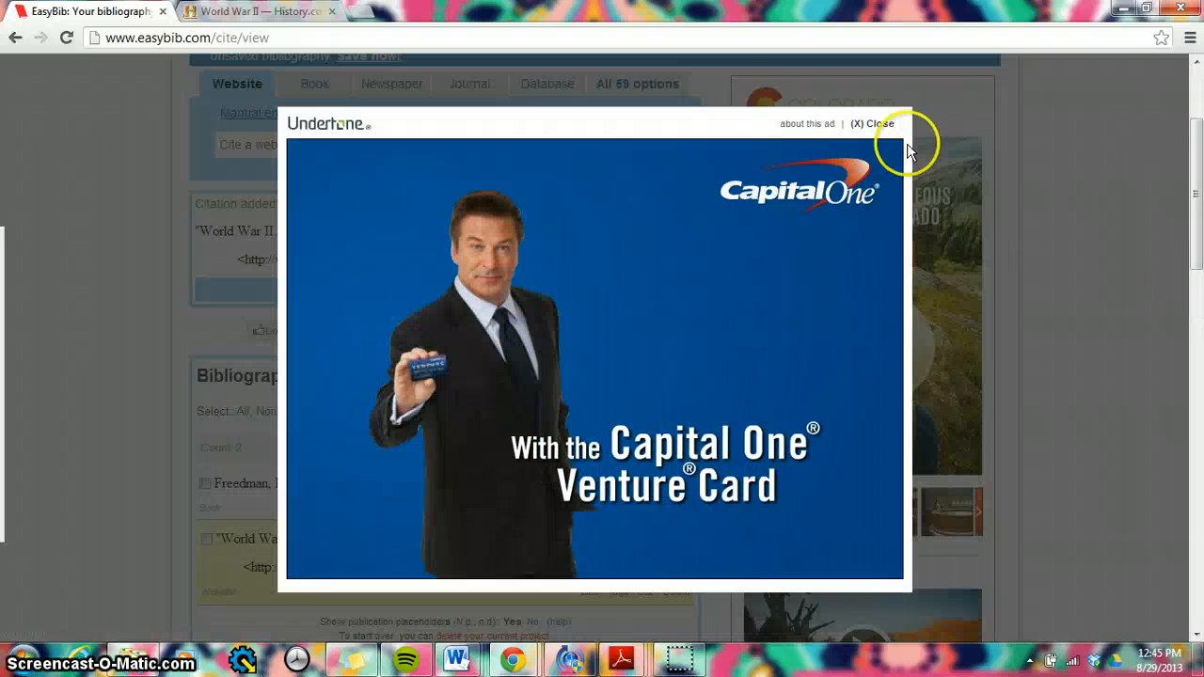
{"action": "left_click", "coordinate": [887, 126]}
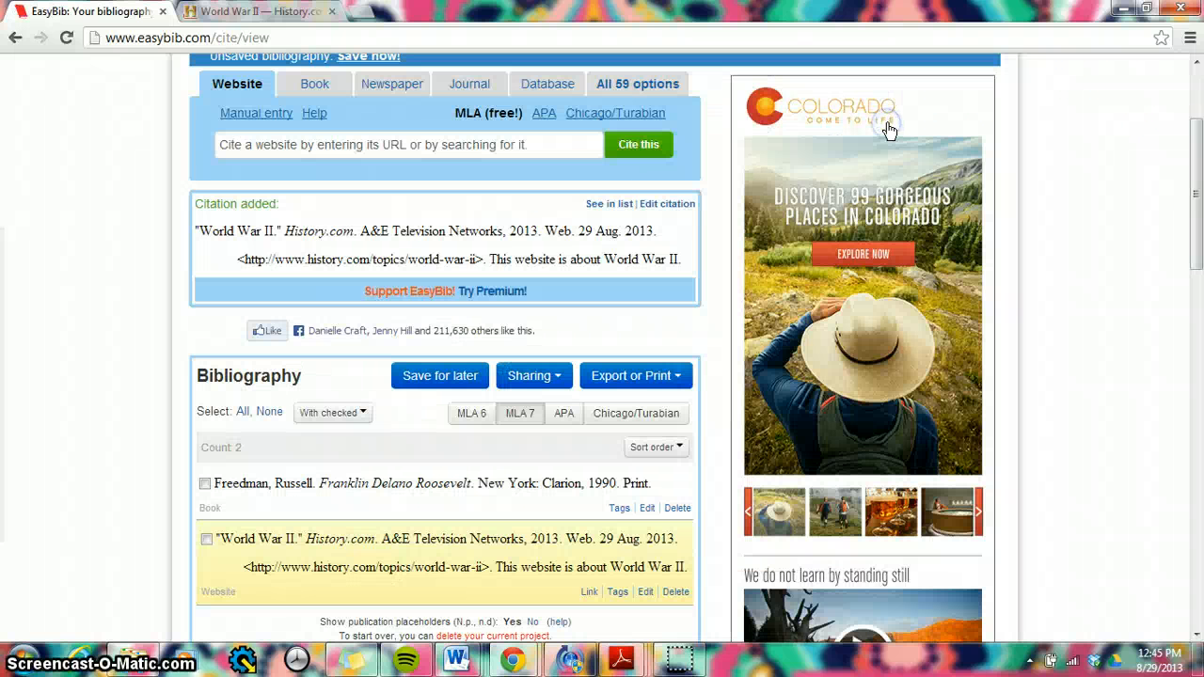
Step: Review the bibliography's sharing and export options, and view its copy-and-paste Works Cited version before returning to the bibliography
{"action": "left_click_drag", "start_coordinate": [1198, 170], "coordinate": [1198, 161]}
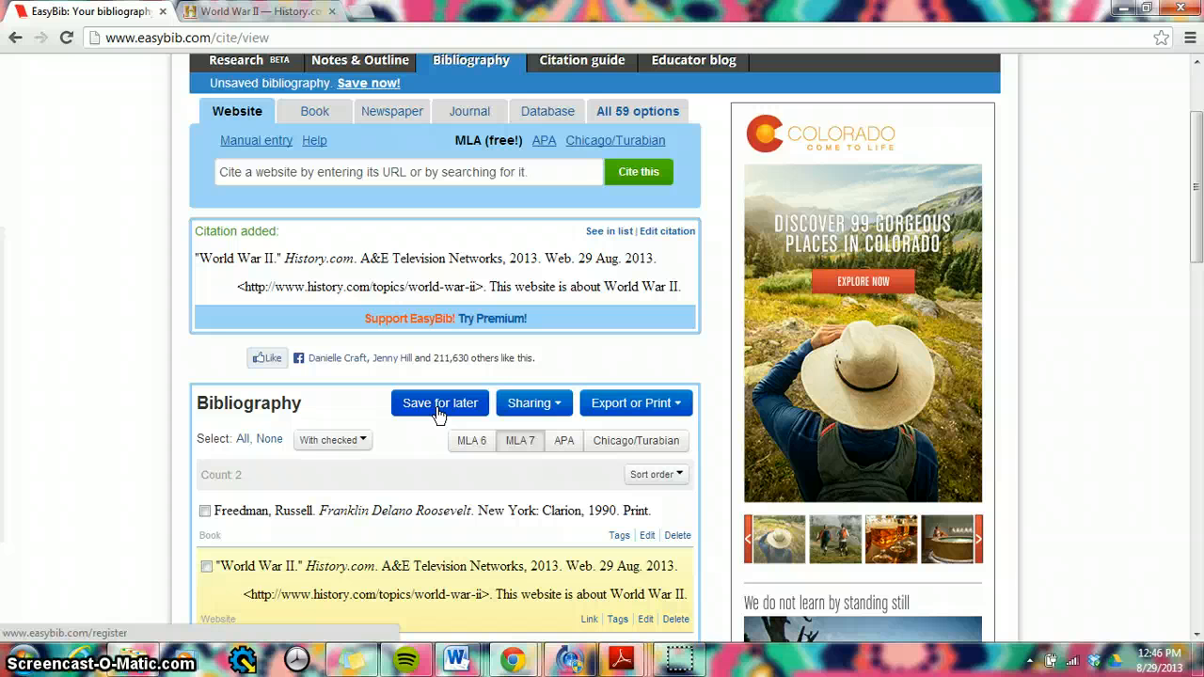
{"action": "left_click", "coordinate": [551, 410]}
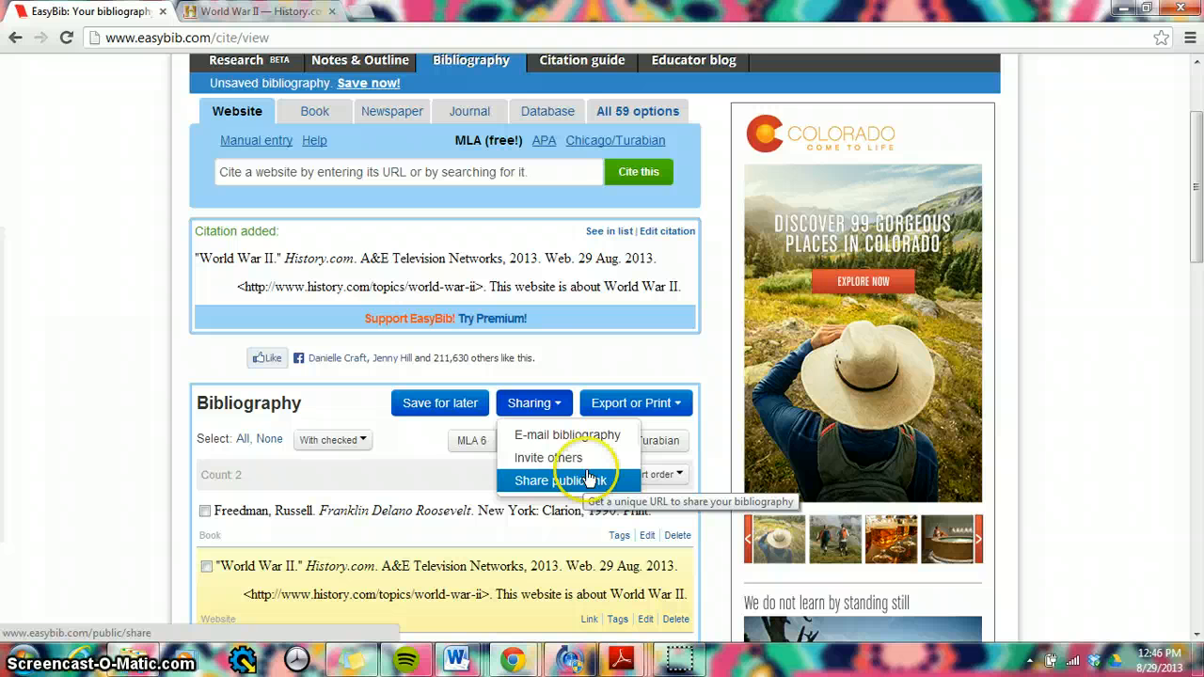
{"action": "left_click", "coordinate": [600, 404]}
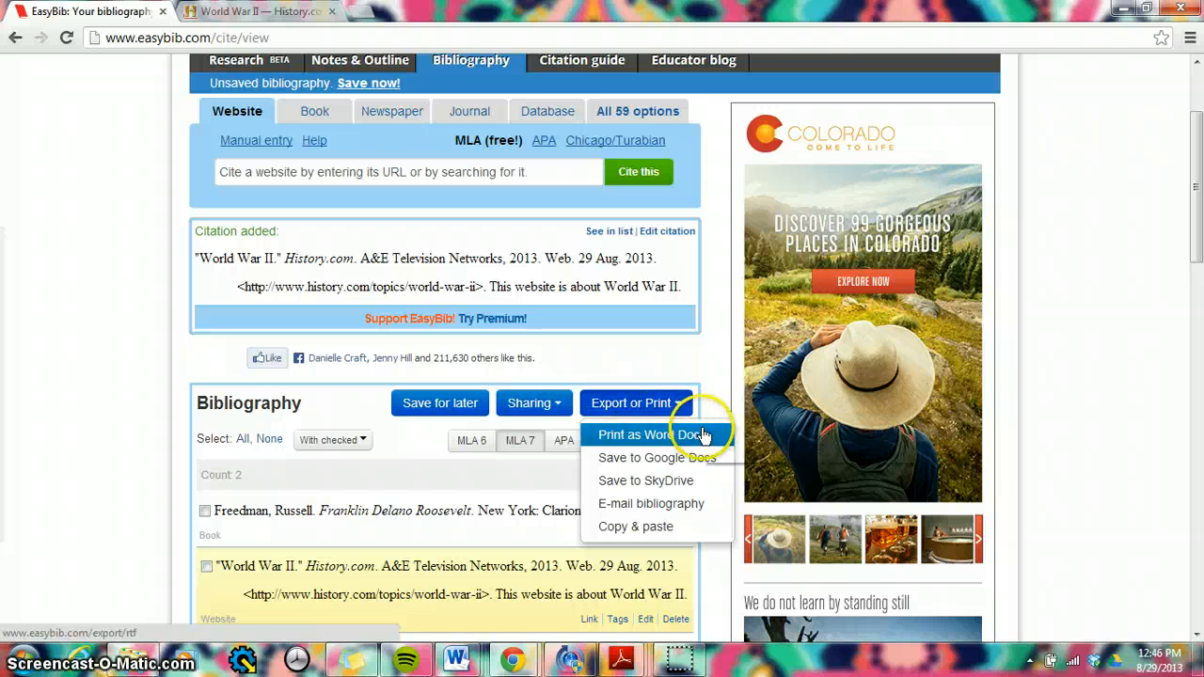
{"action": "left_click", "coordinate": [696, 504]}
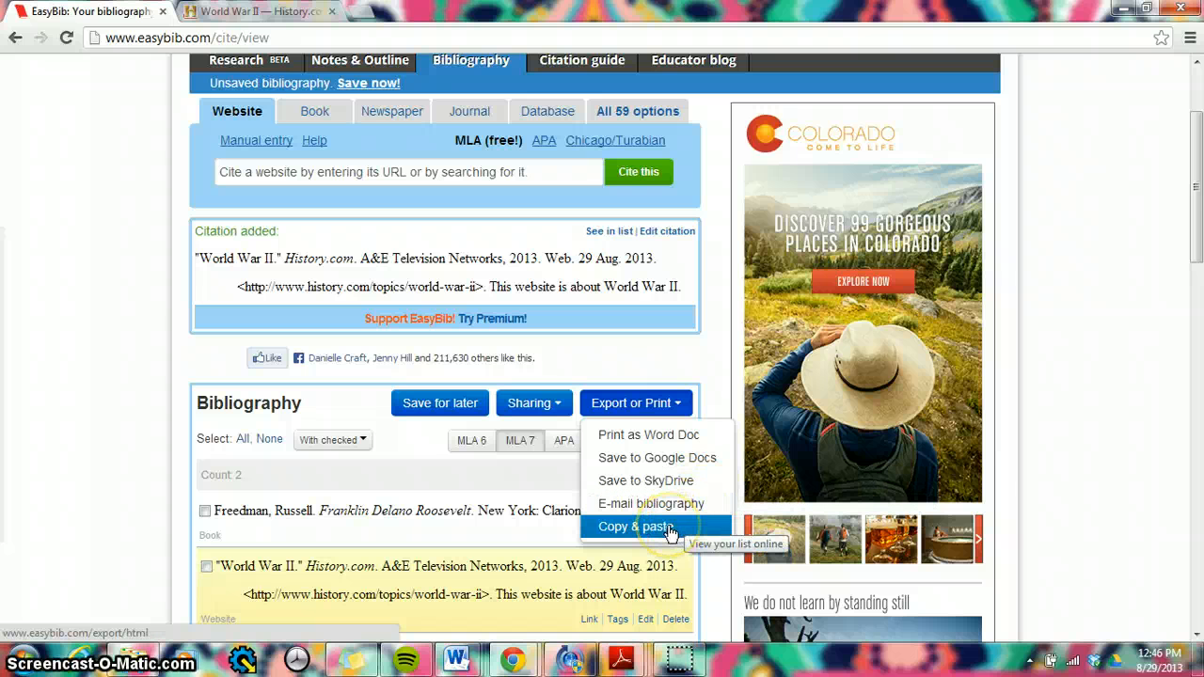
{"action": "left_click", "coordinate": [669, 530]}
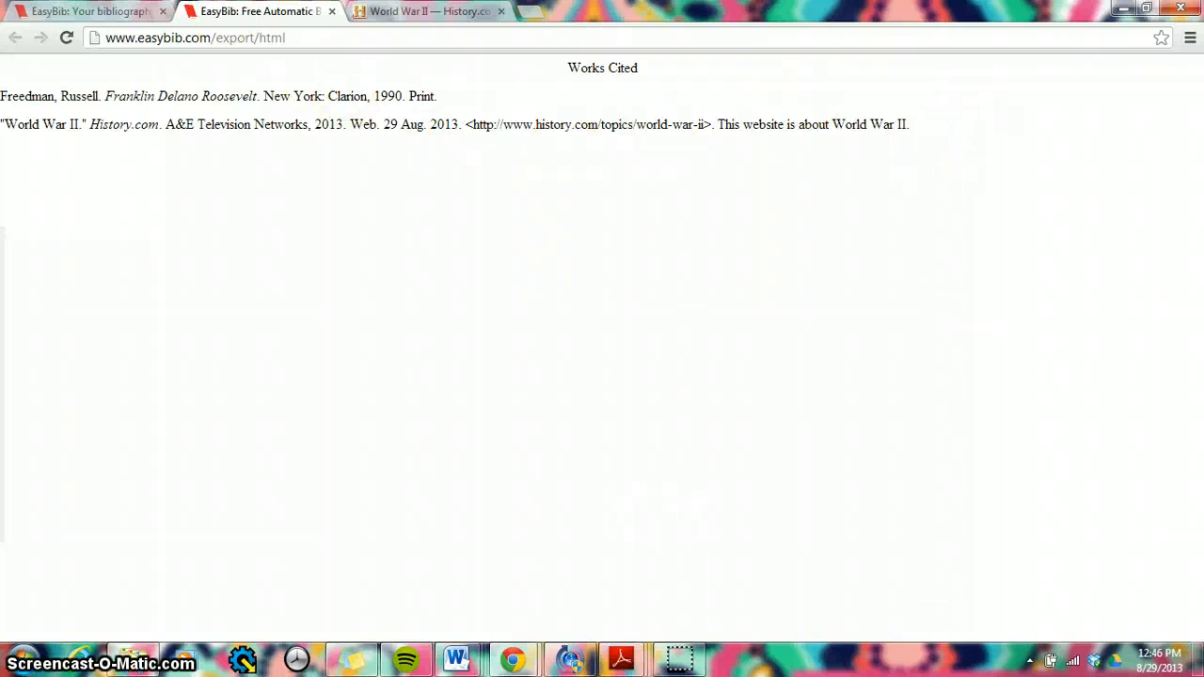
{"action": "left_click", "coordinate": [333, 13]}
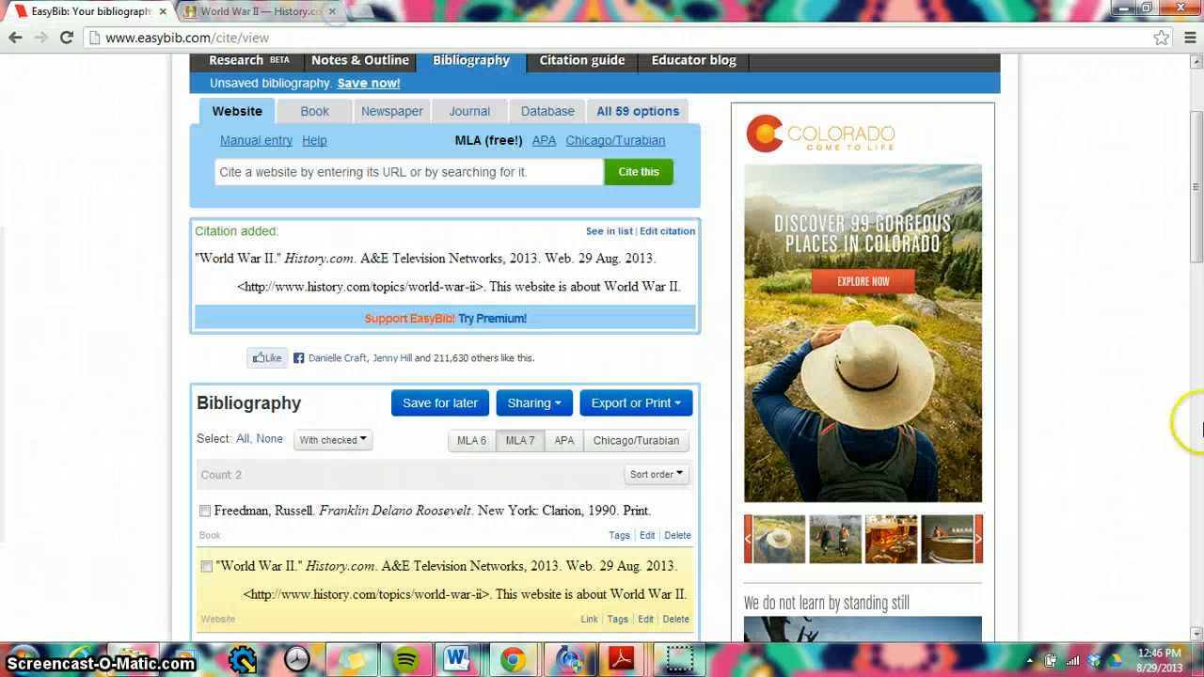
Step: Open a blank website citation form for manual entry and bring its article and publication fields into view
{"action": "left_click_drag", "start_coordinate": [1197, 235], "coordinate": [1197, 205]}
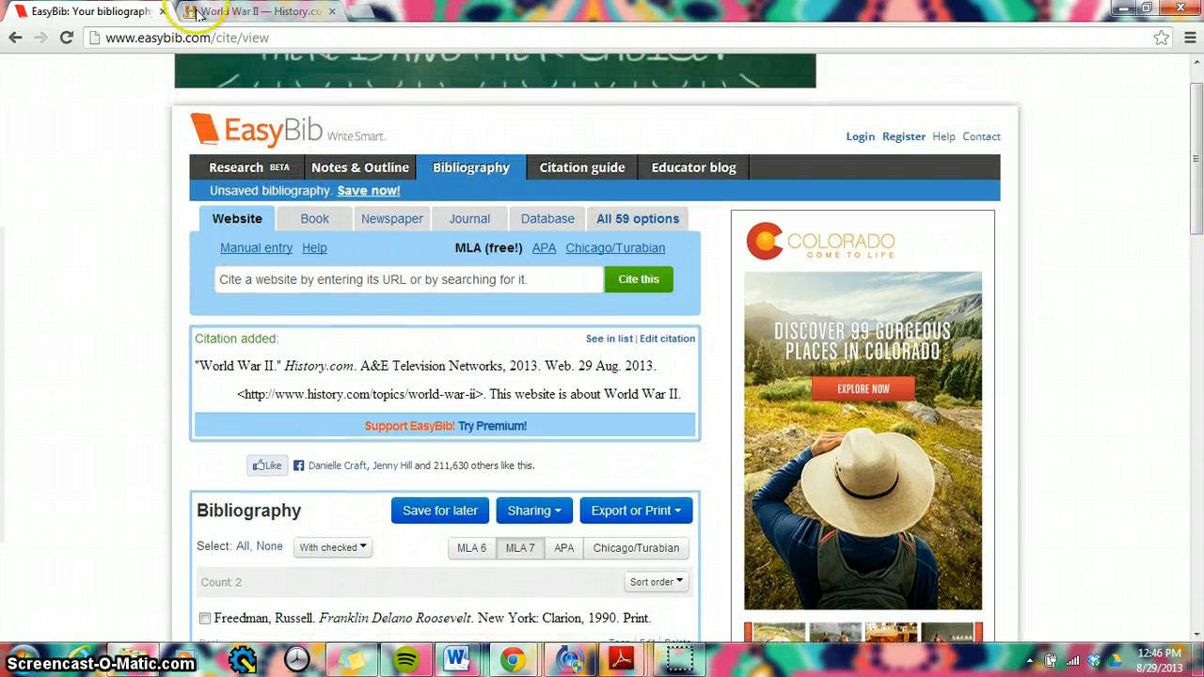
{"action": "left_click", "coordinate": [266, 250]}
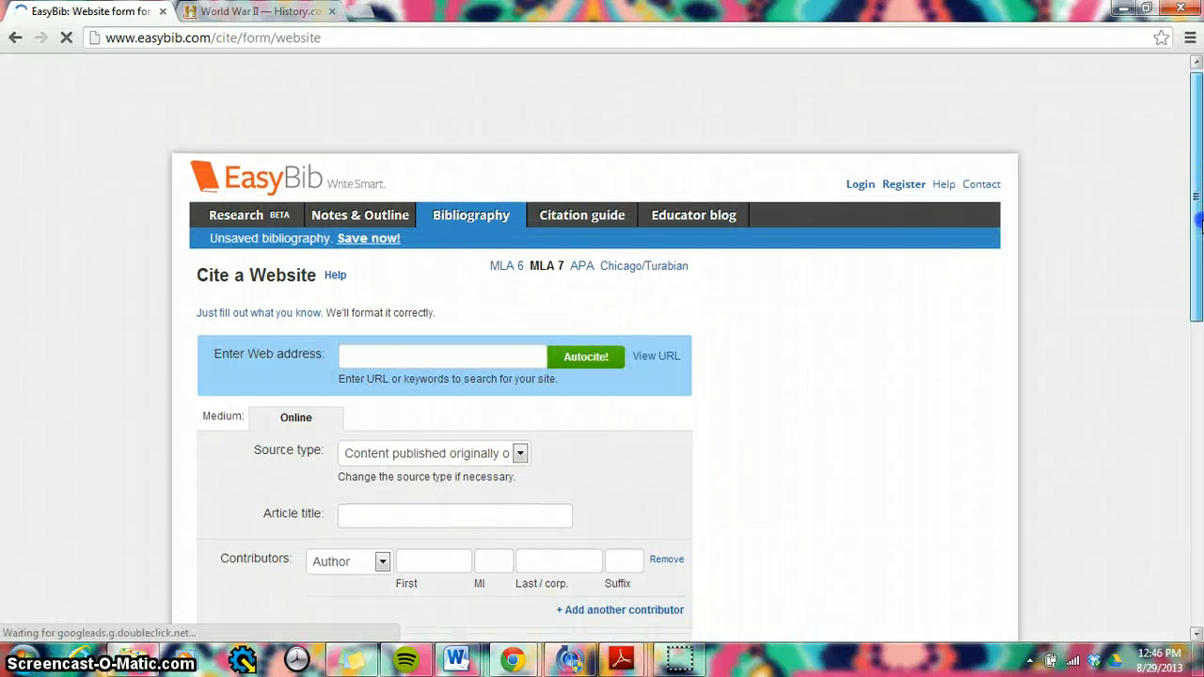
{"action": "left_click", "coordinate": [1200, 303]}
{"action": "left_click_drag", "start_coordinate": [1200, 303], "coordinate": [1200, 339]}
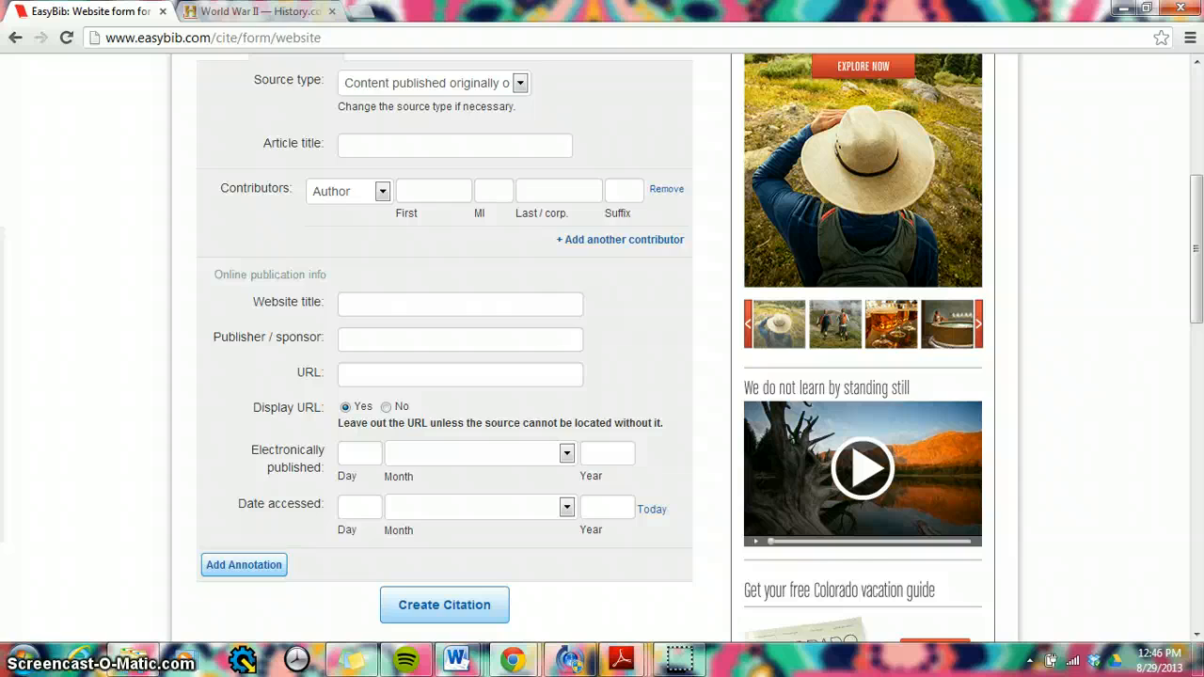
Step: Enter World War II as the article title, taking it from the heading of the History.com page
{"action": "left_click", "coordinate": [242, 12]}
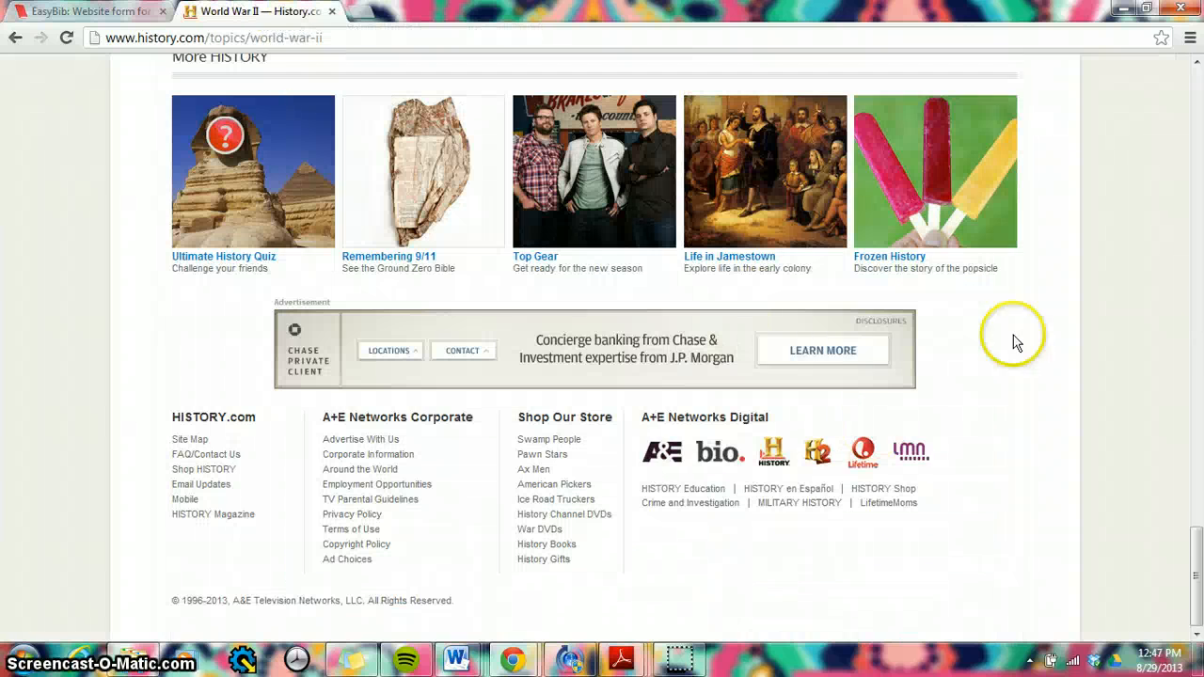
{"action": "left_click_drag", "start_coordinate": [1199, 553], "coordinate": [1195, 79]}
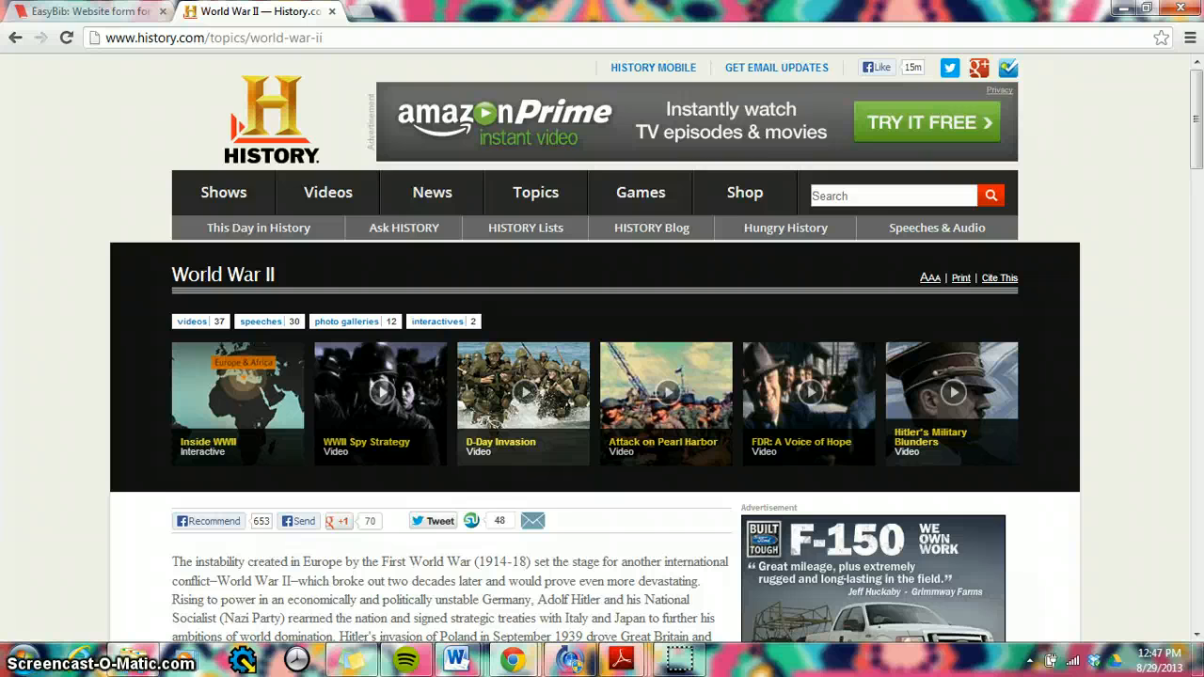
{"action": "left_click", "coordinate": [94, 11]}
{"action": "left_click", "coordinate": [381, 147]}
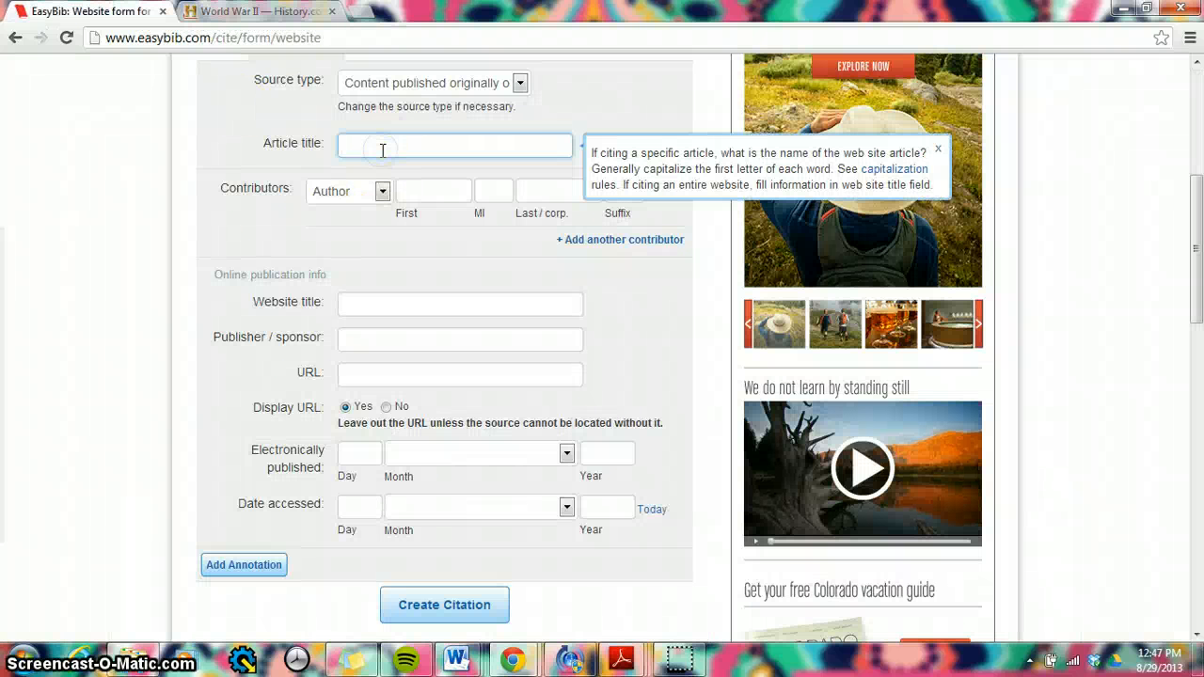
{"action": "type", "text": "Worl"}
{"action": "left_click", "coordinate": [383, 167]}
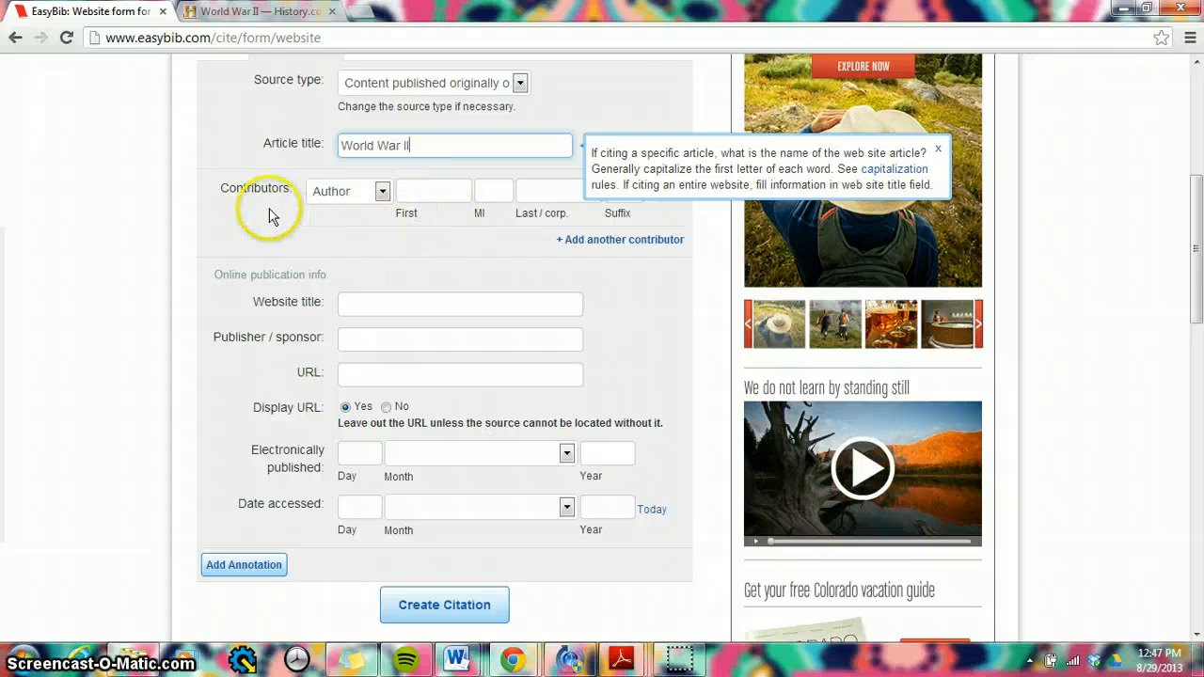
Step: Set the website title to History.com, checking the open World War II page for the source details
{"action": "left_click", "coordinate": [268, 13]}
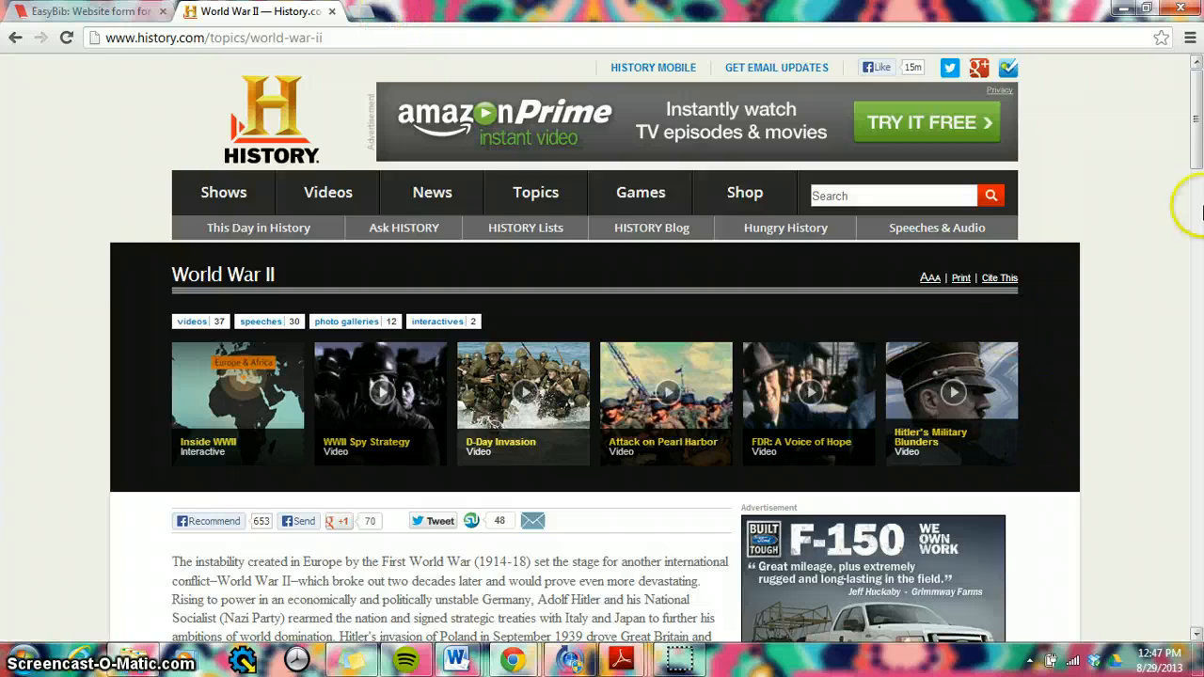
{"action": "mouse_move", "coordinate": [1196, 120]}
{"action": "left_mouse_down"}
{"action": "mouse_move", "coordinate": [1199, 583]}
{"action": "mouse_move", "coordinate": [1196, 102]}
{"action": "left_mouse_up"}
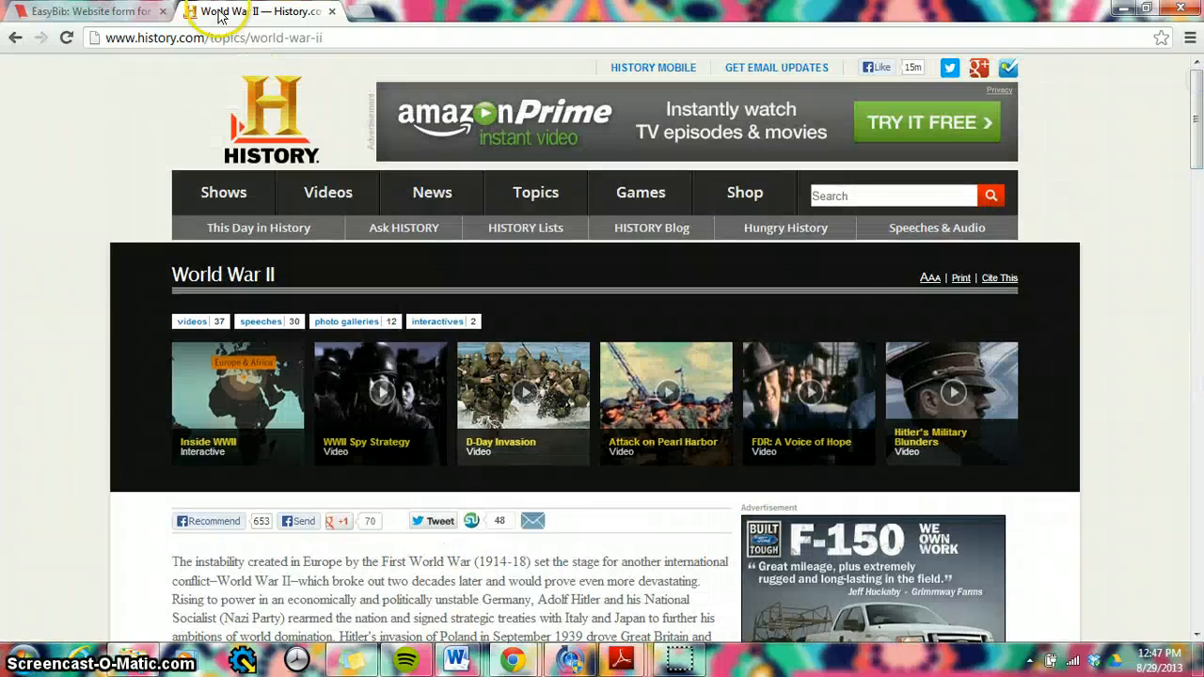
{"action": "left_click", "coordinate": [89, 11]}
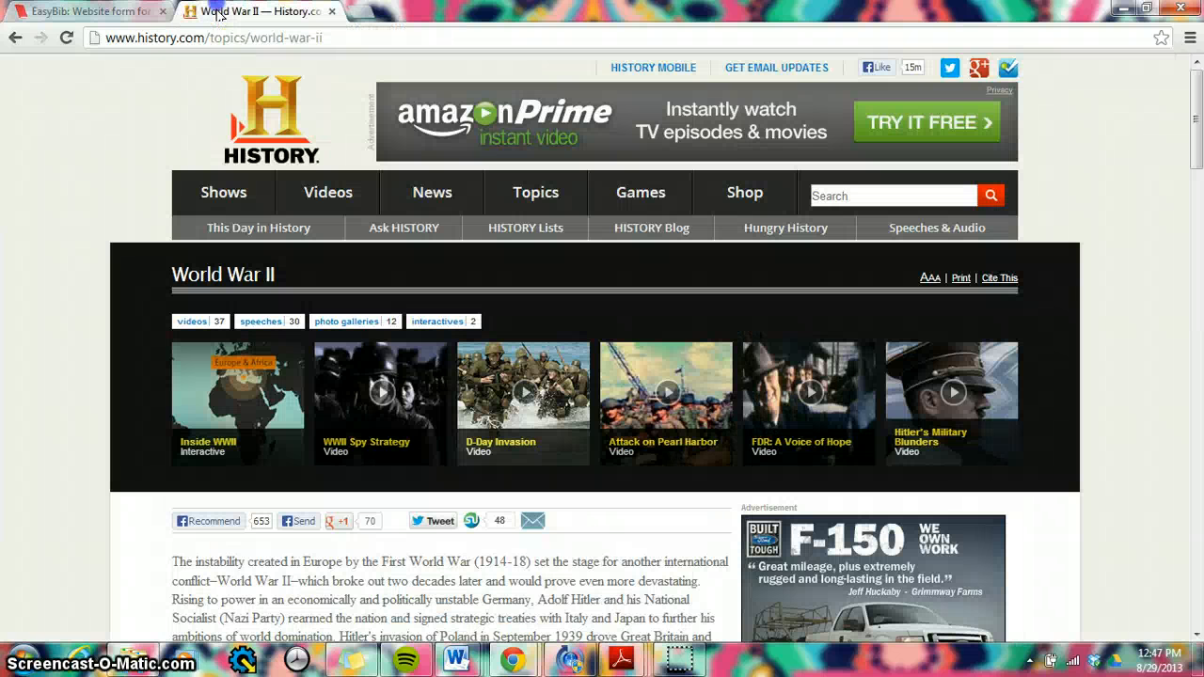
{"action": "left_click", "coordinate": [253, 11]}
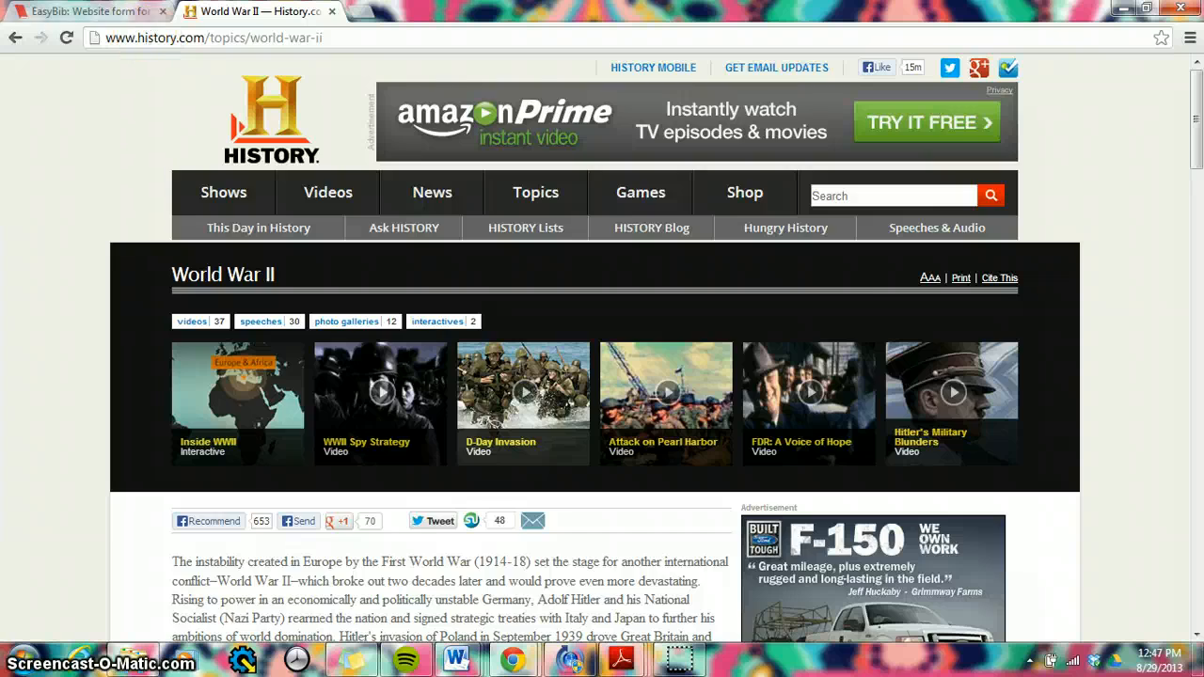
{"action": "left_click", "coordinate": [89, 11]}
{"action": "left_click", "coordinate": [368, 304]}
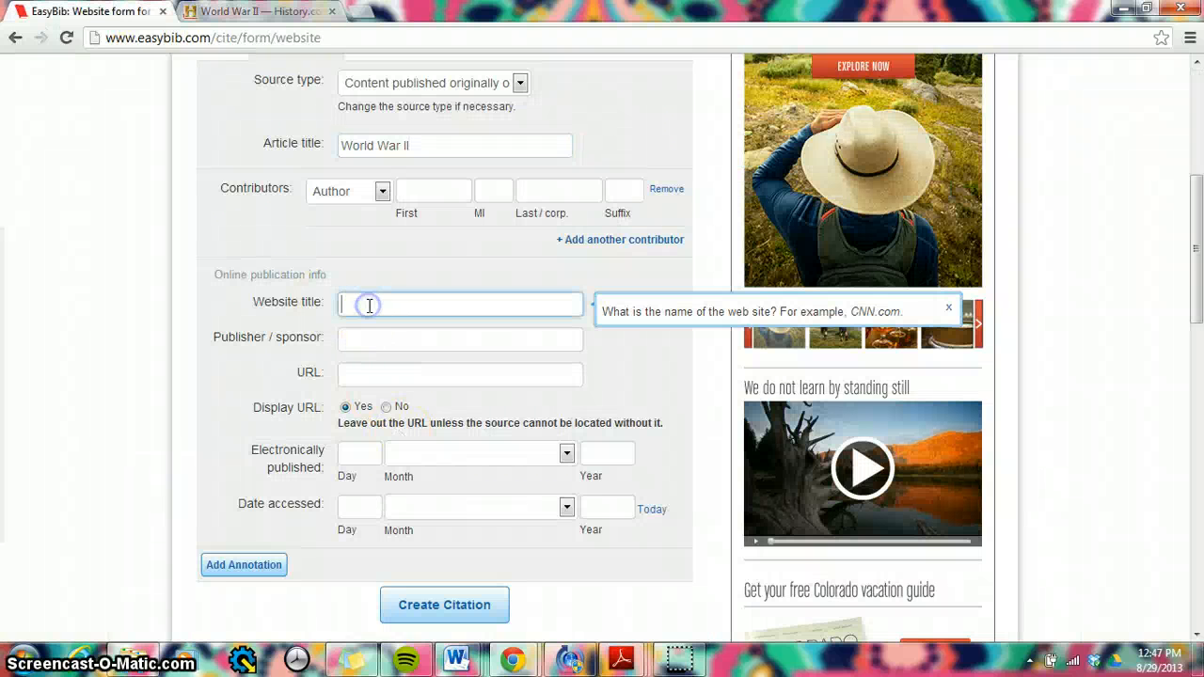
{"action": "type", "text": "History "}
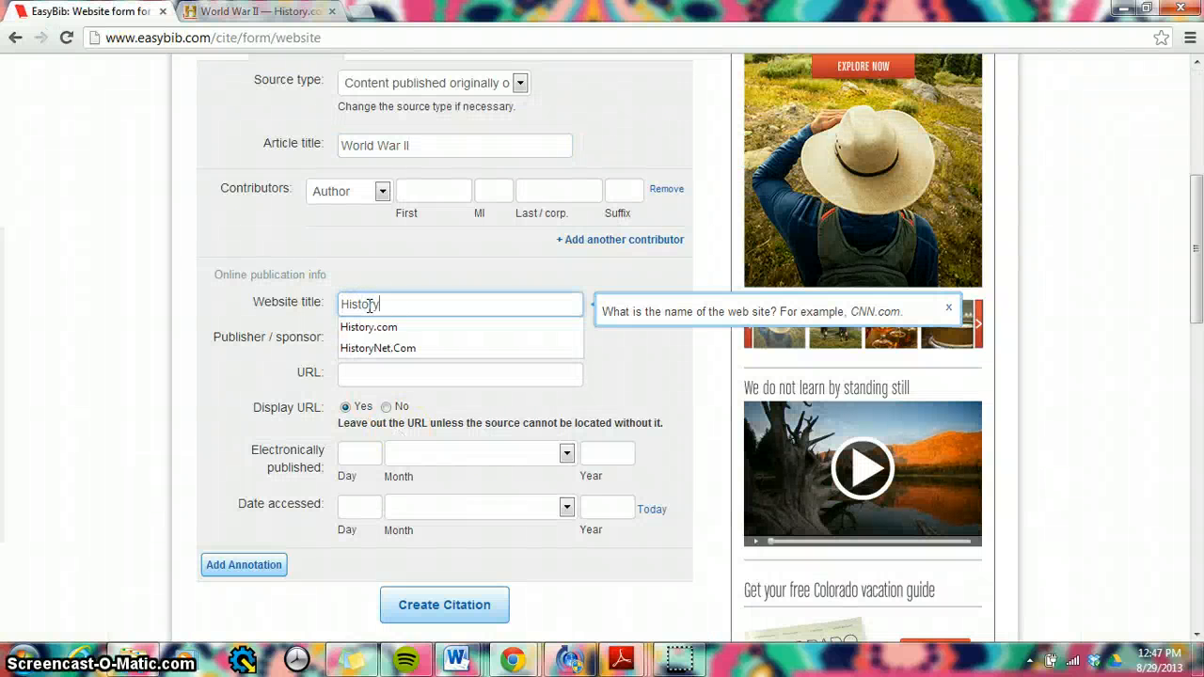
{"action": "type", "text": "com"}
{"action": "left_click", "coordinate": [367, 326]}
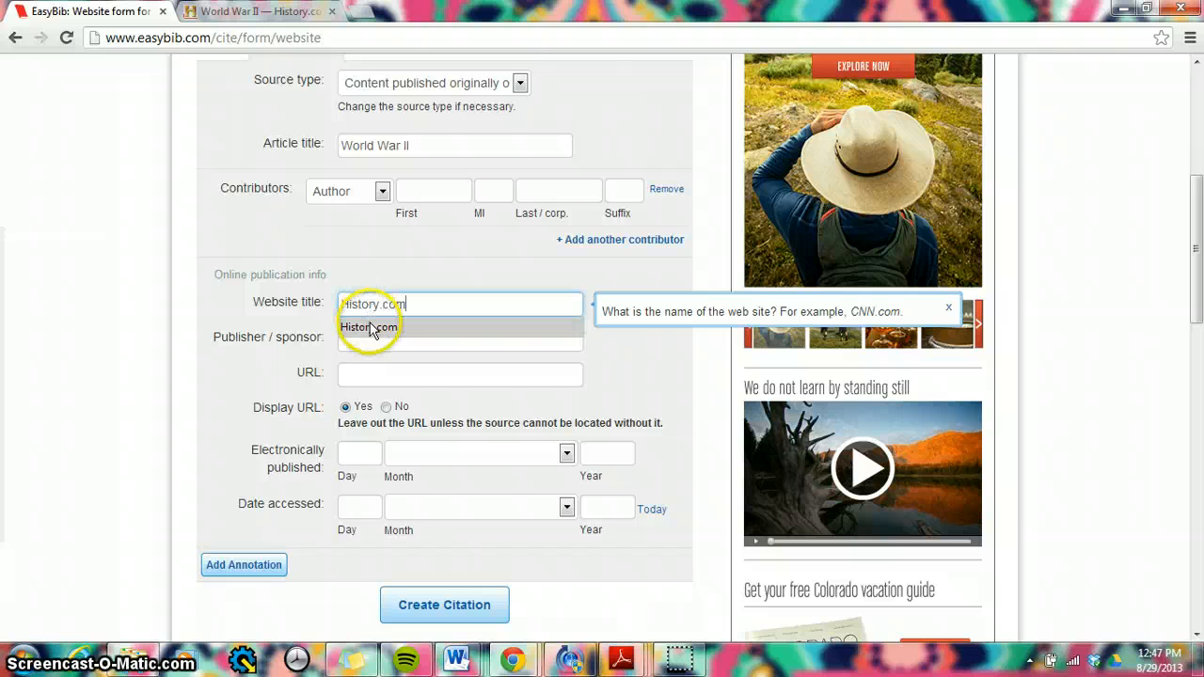
Step: Enter A&E Television Networks as the publisher, taking it from the copyright notice at the foot of the History.com page
{"action": "left_click", "coordinate": [238, 21]}
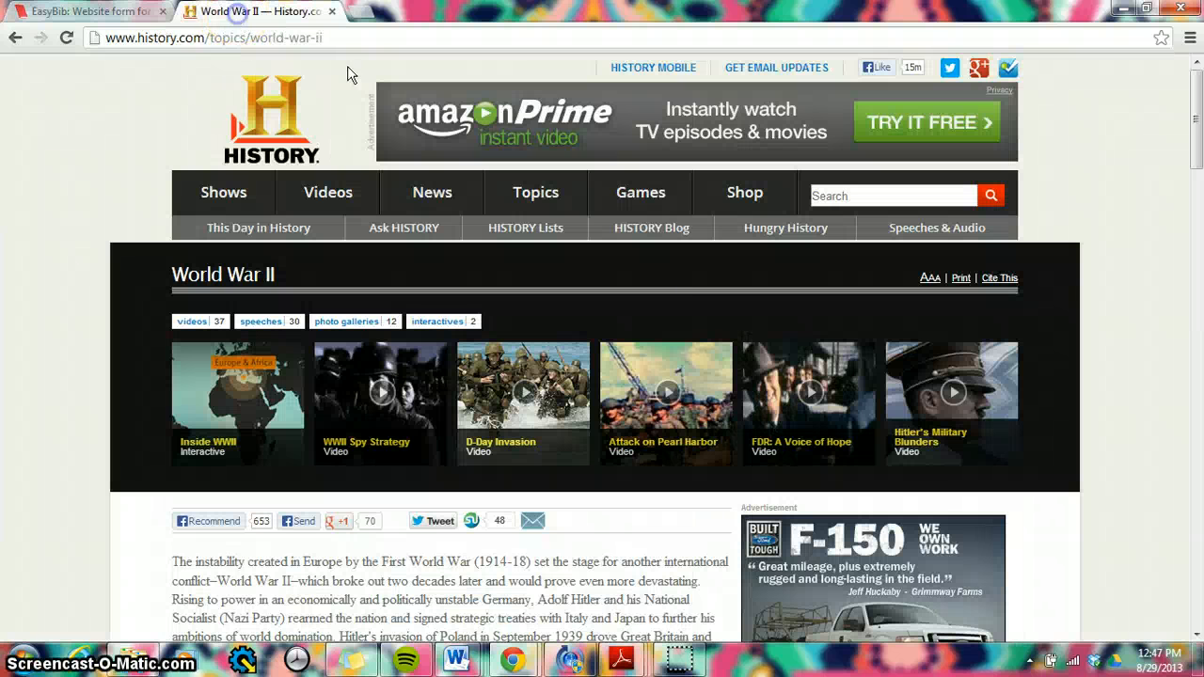
{"action": "left_click_drag", "start_coordinate": [1195, 162], "coordinate": [1198, 607]}
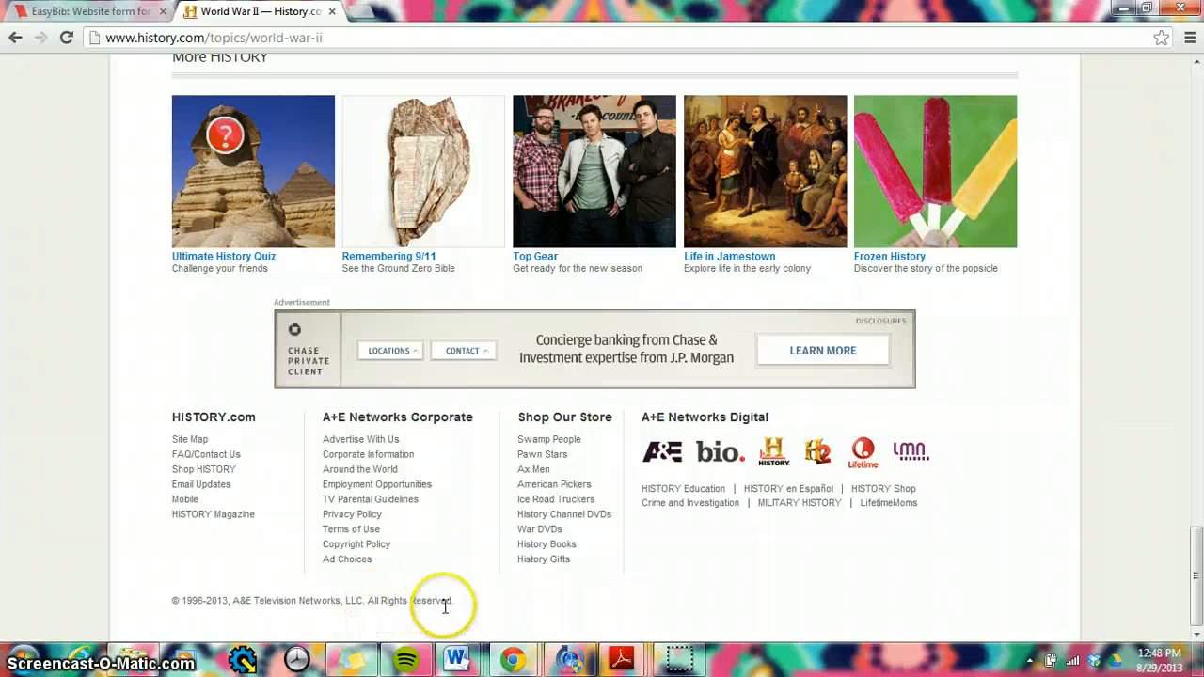
{"action": "left_click", "coordinate": [85, 11]}
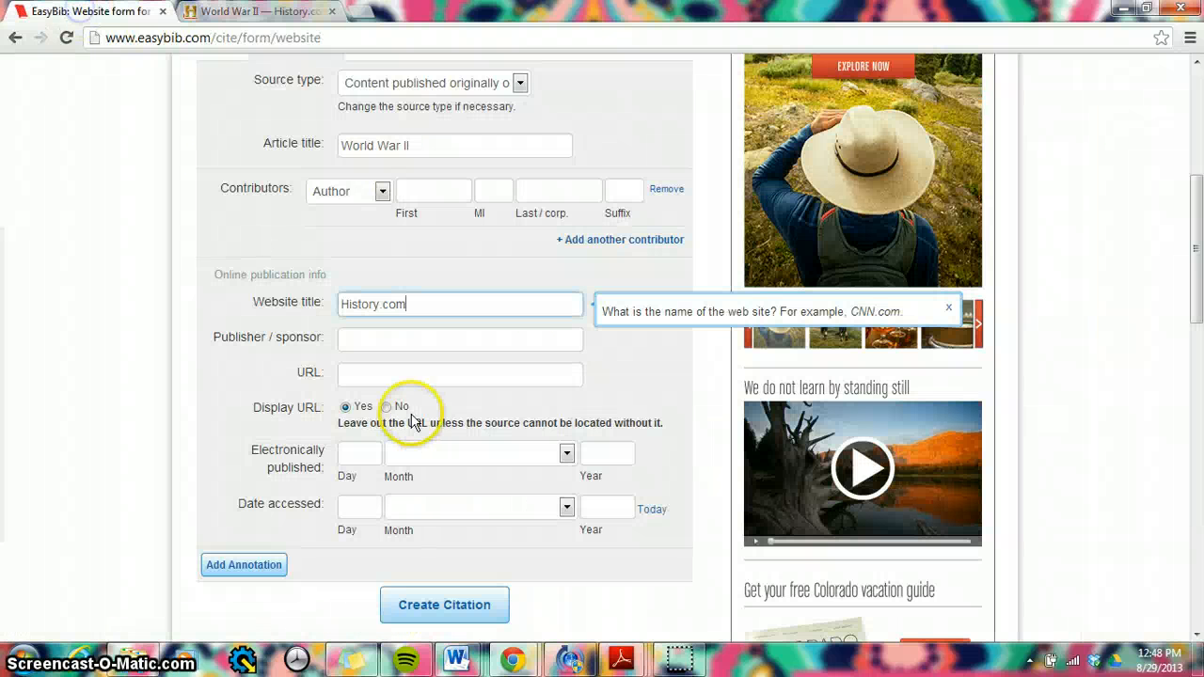
{"action": "left_click", "coordinate": [354, 340]}
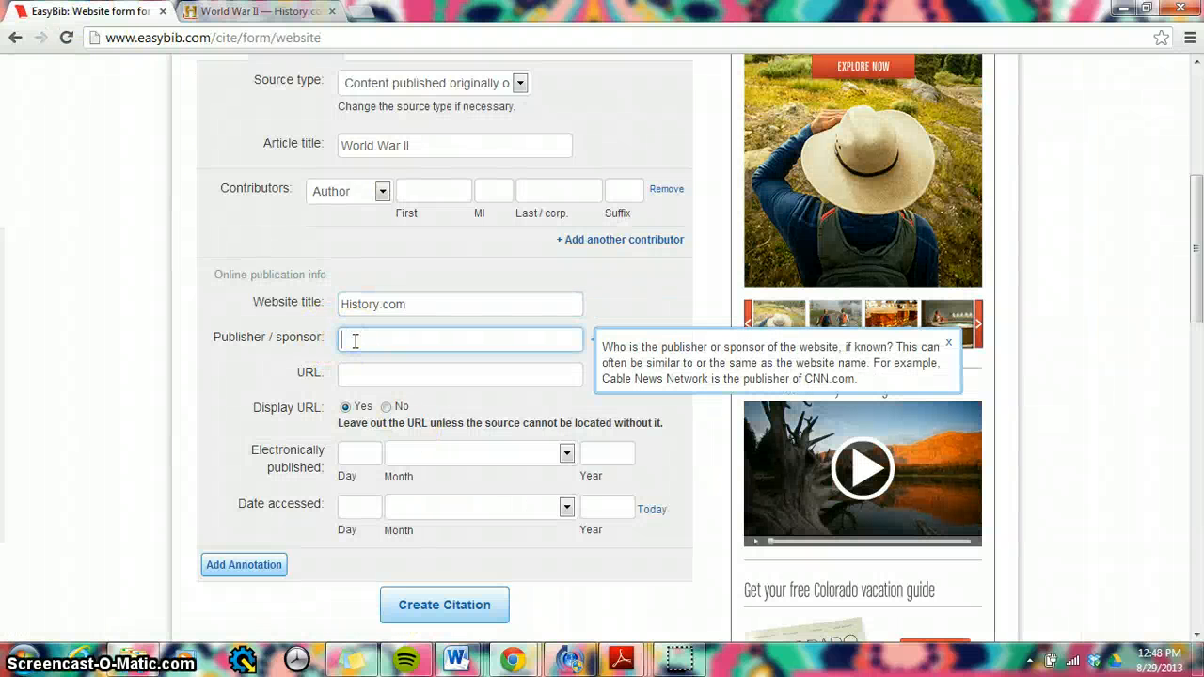
{"action": "type", "text": "A&E Telev"}
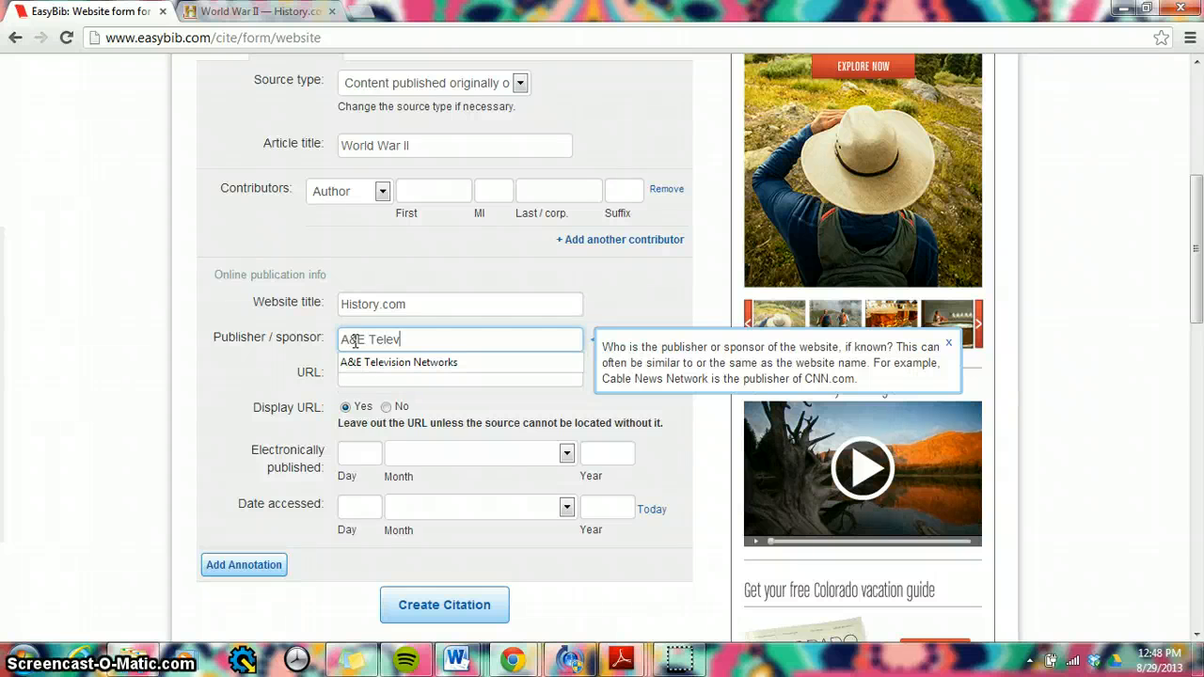
{"action": "type", "text": "ision Net2"}
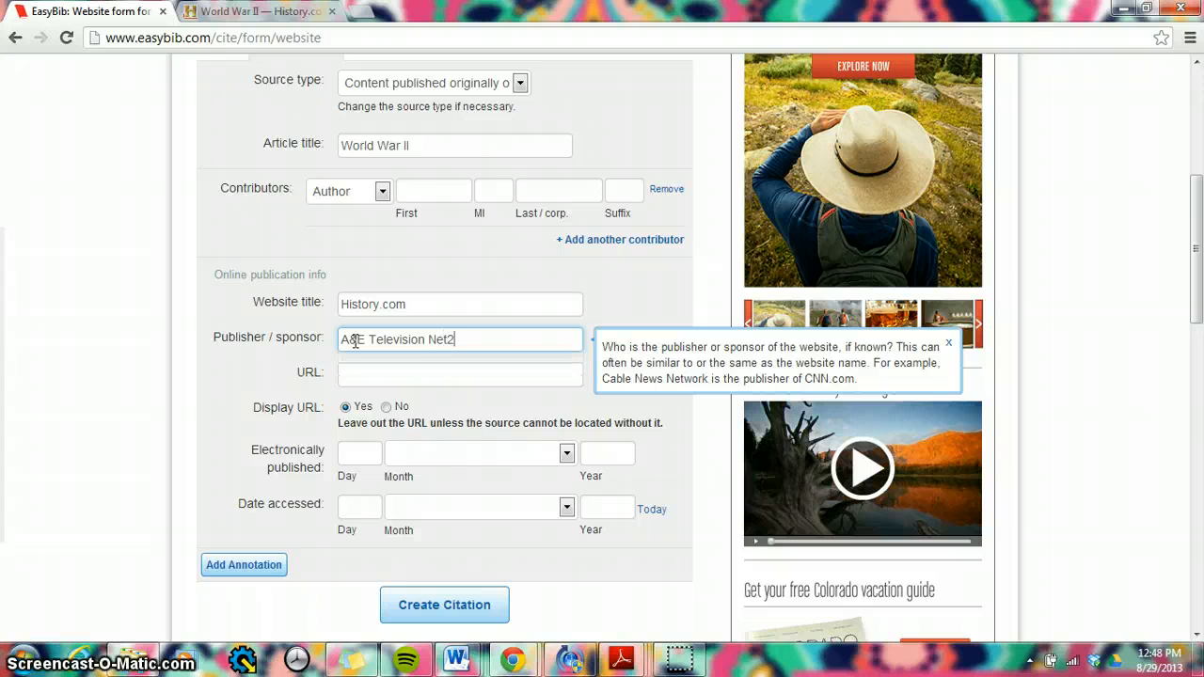
{"action": "key", "text": "BackSpace"}
{"action": "type", "text": "we"}
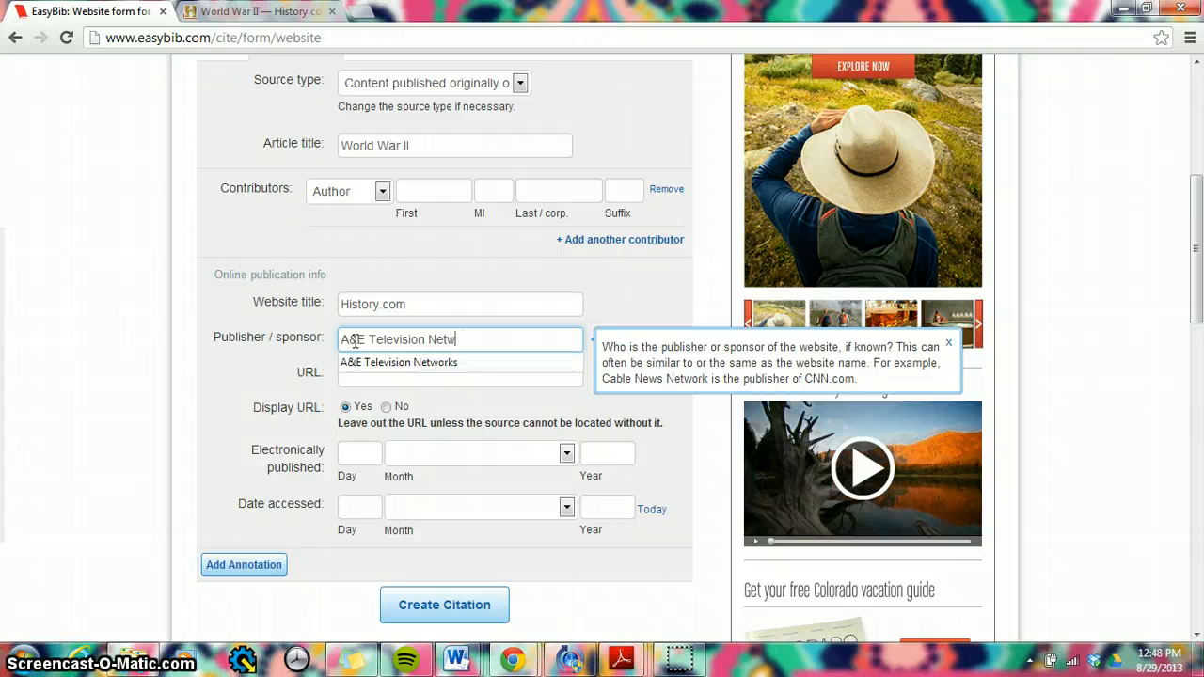
{"action": "left_click", "coordinate": [390, 358]}
{"action": "left_click", "coordinate": [369, 376]}
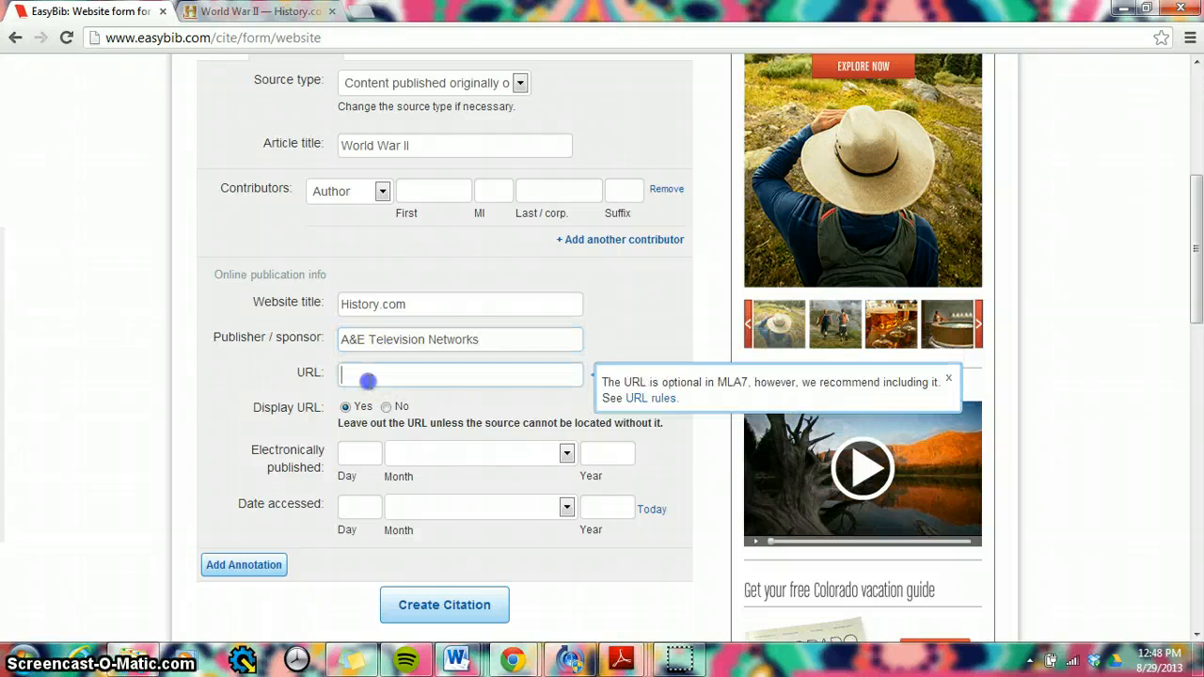
{"action": "left_click", "coordinate": [235, 12]}
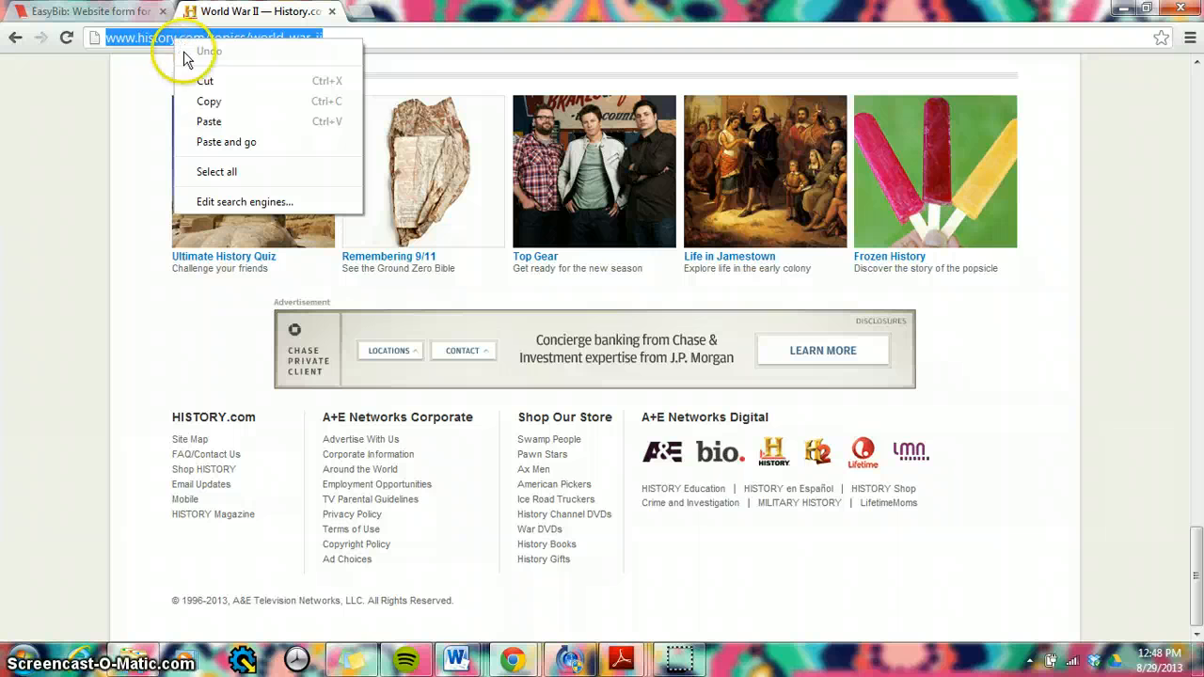
{"action": "left_click", "coordinate": [214, 102]}
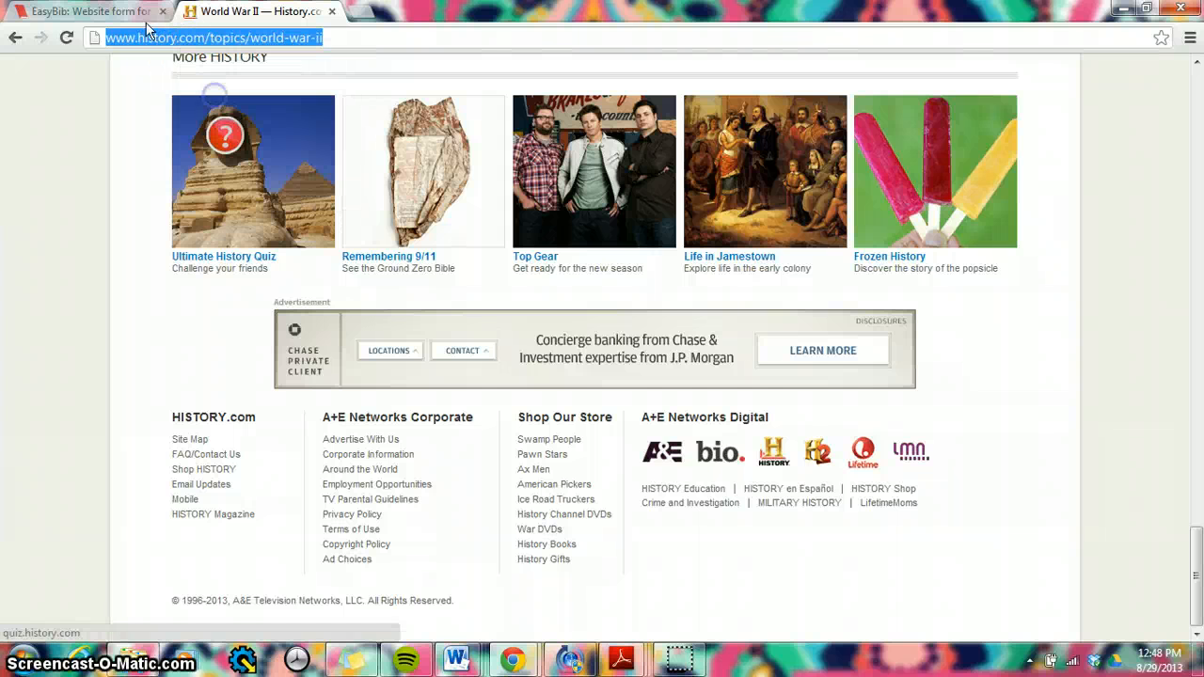
{"action": "left_click", "coordinate": [94, 11]}
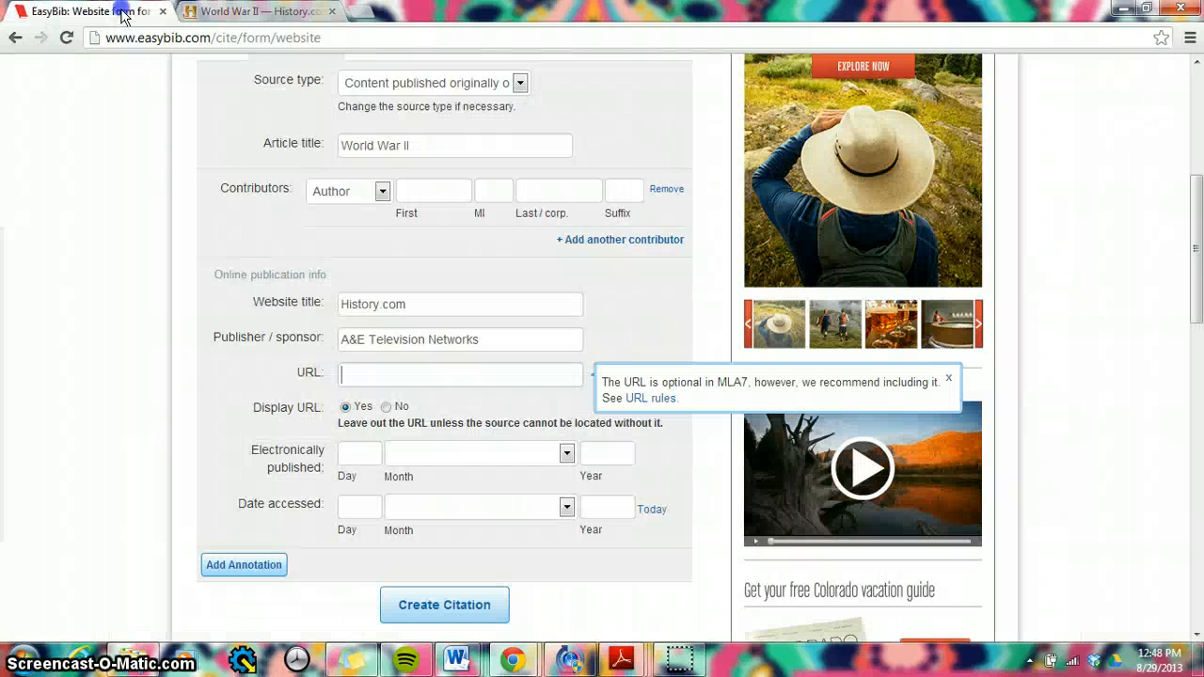
{"action": "right_click", "coordinate": [363, 379]}
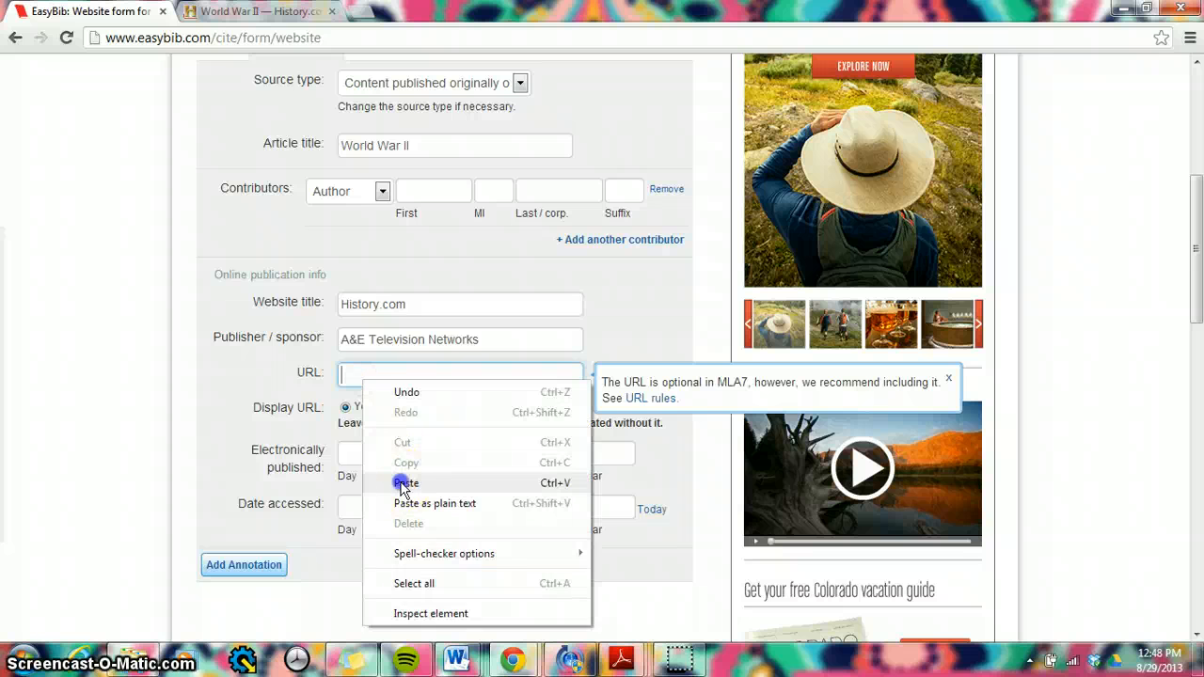
{"action": "left_click", "coordinate": [402, 486]}
{"action": "left_click", "coordinate": [386, 398]}
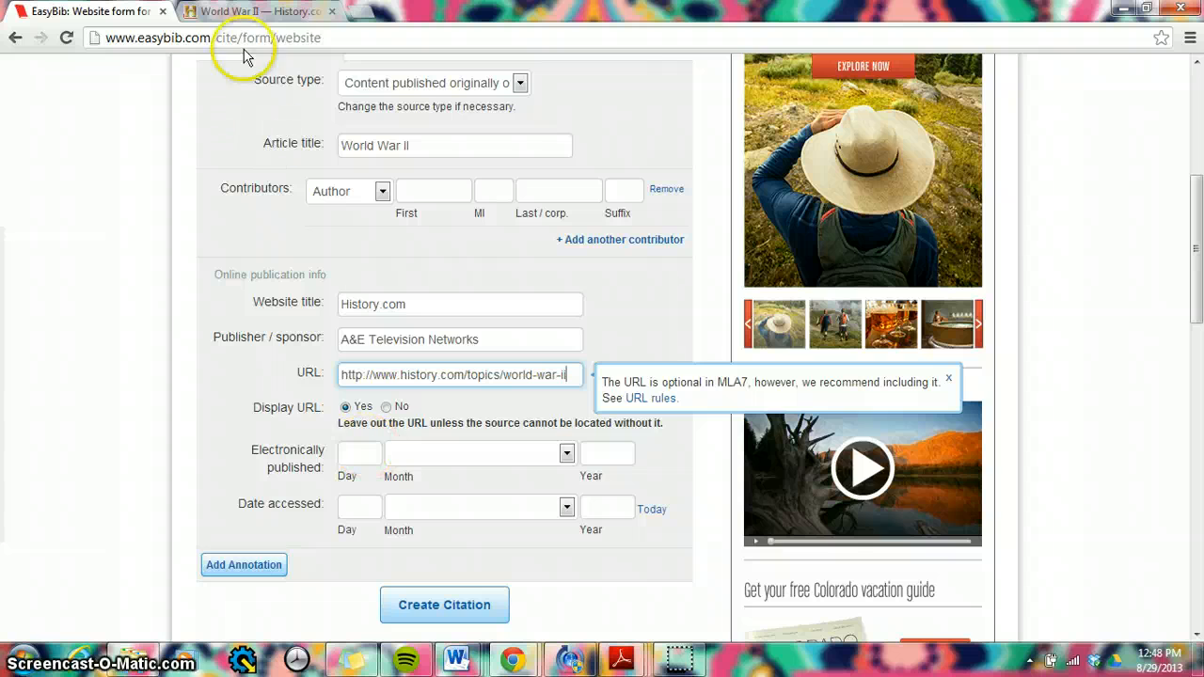
Step: Set the electronic publication year to 2013, using the copyright notice on the History.com page
{"action": "left_click", "coordinate": [237, 13]}
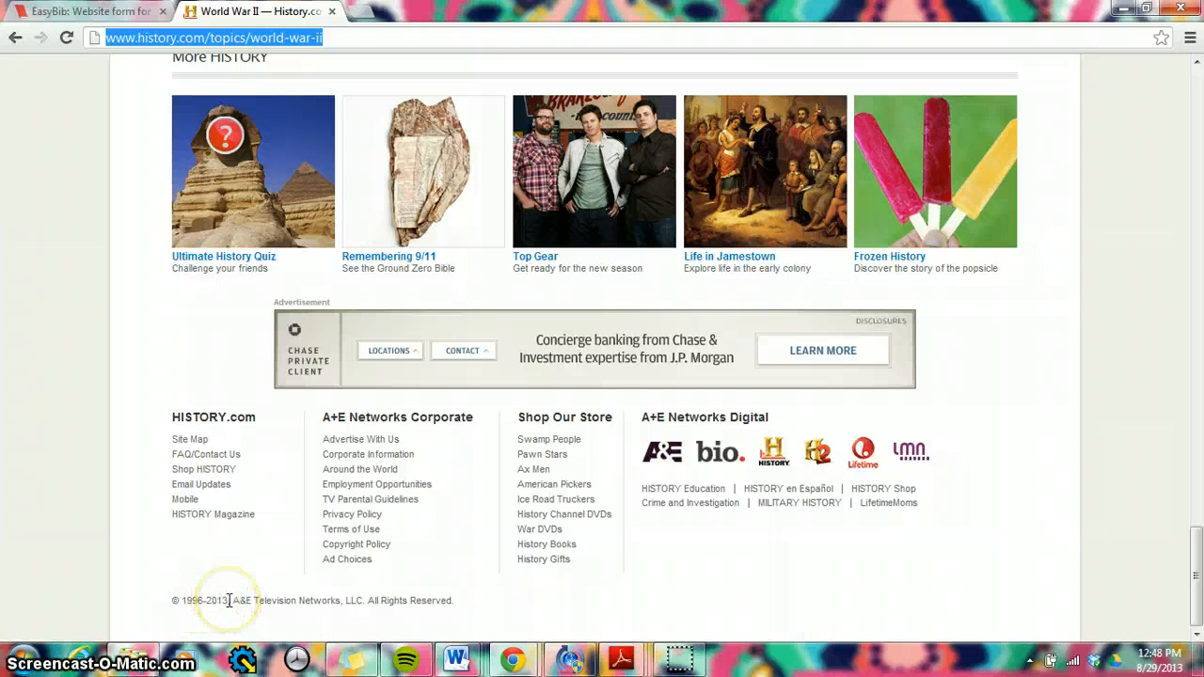
{"action": "left_click", "coordinate": [790, 556]}
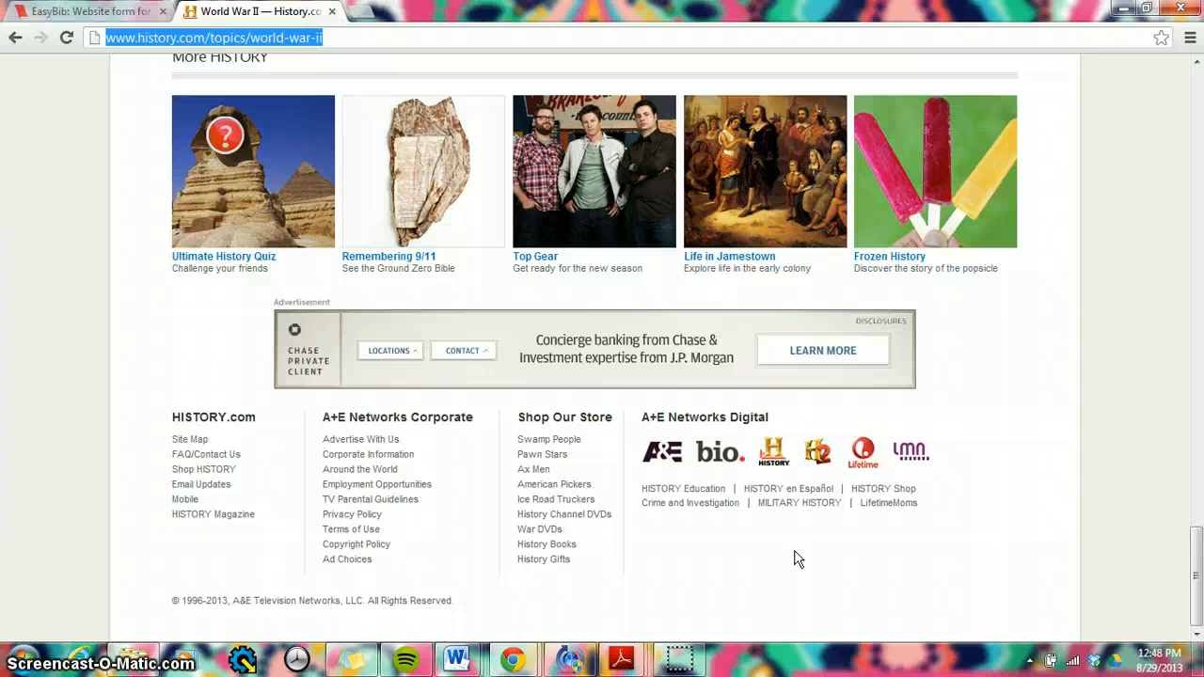
{"action": "left_click", "coordinate": [1097, 502]}
{"action": "left_click", "coordinate": [1200, 570]}
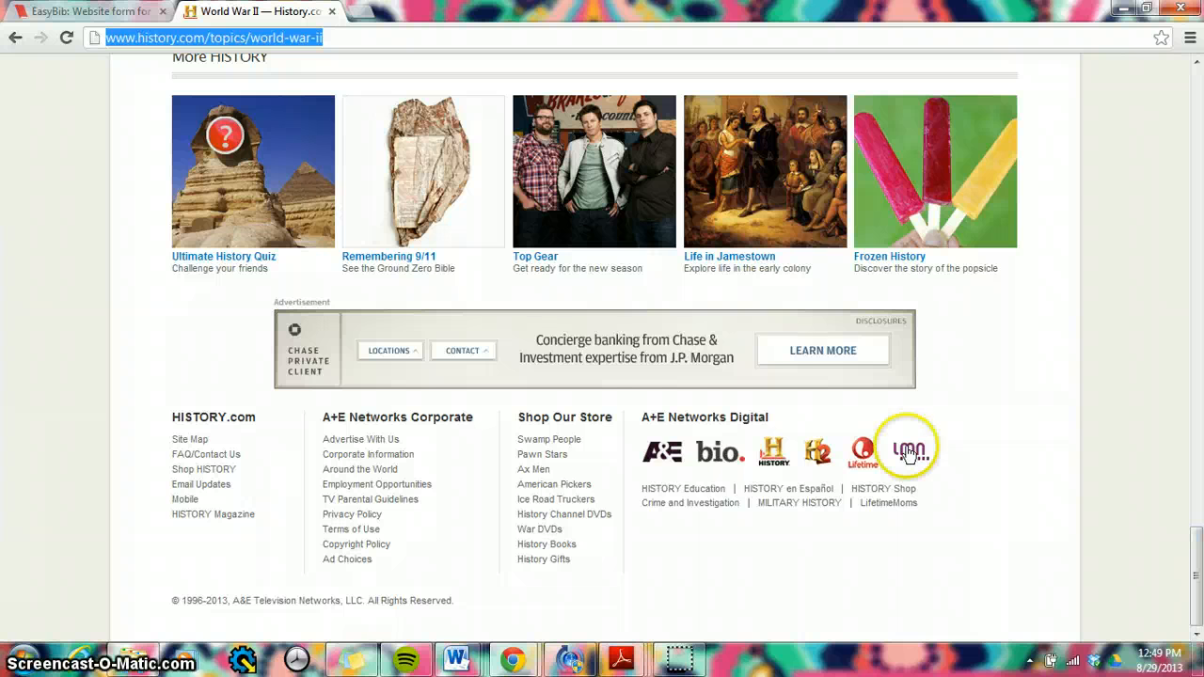
{"action": "left_click", "coordinate": [62, 13]}
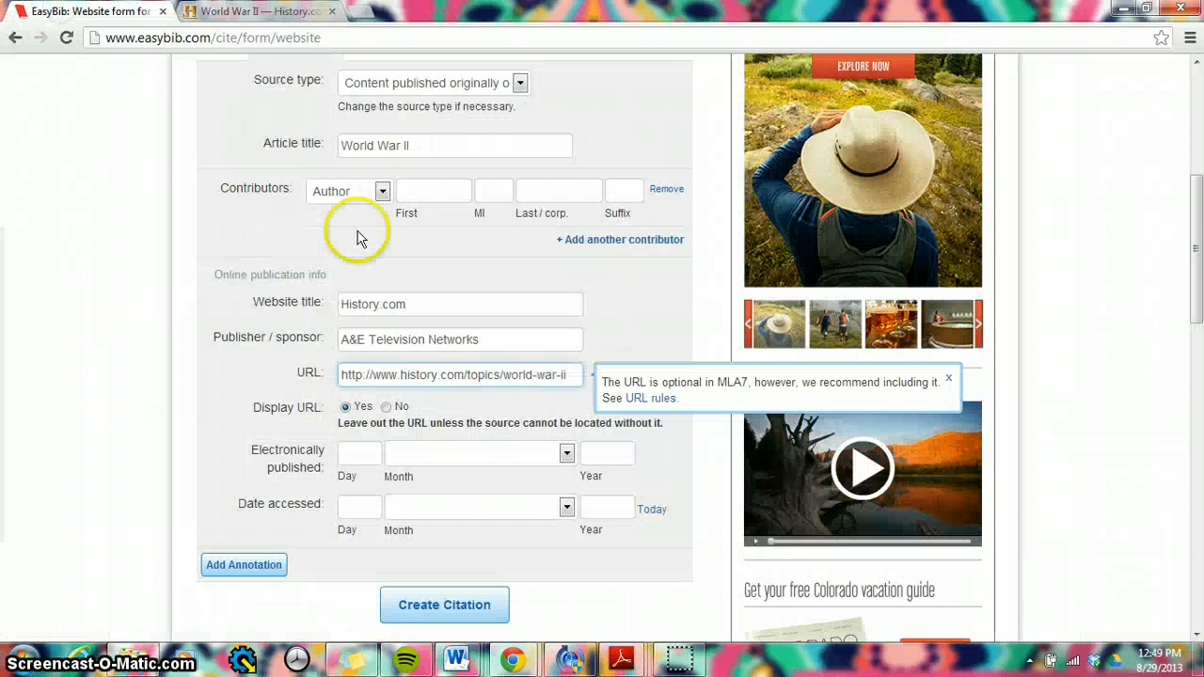
{"action": "left_click", "coordinate": [605, 453]}
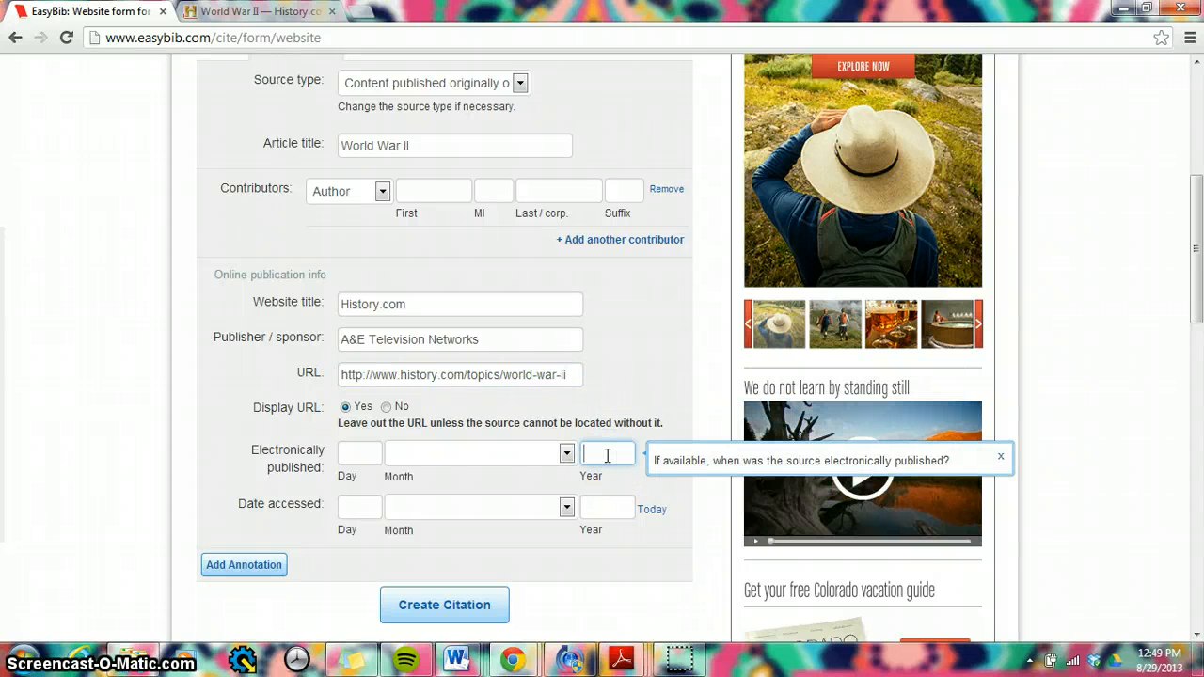
{"action": "type", "text": "2013"}
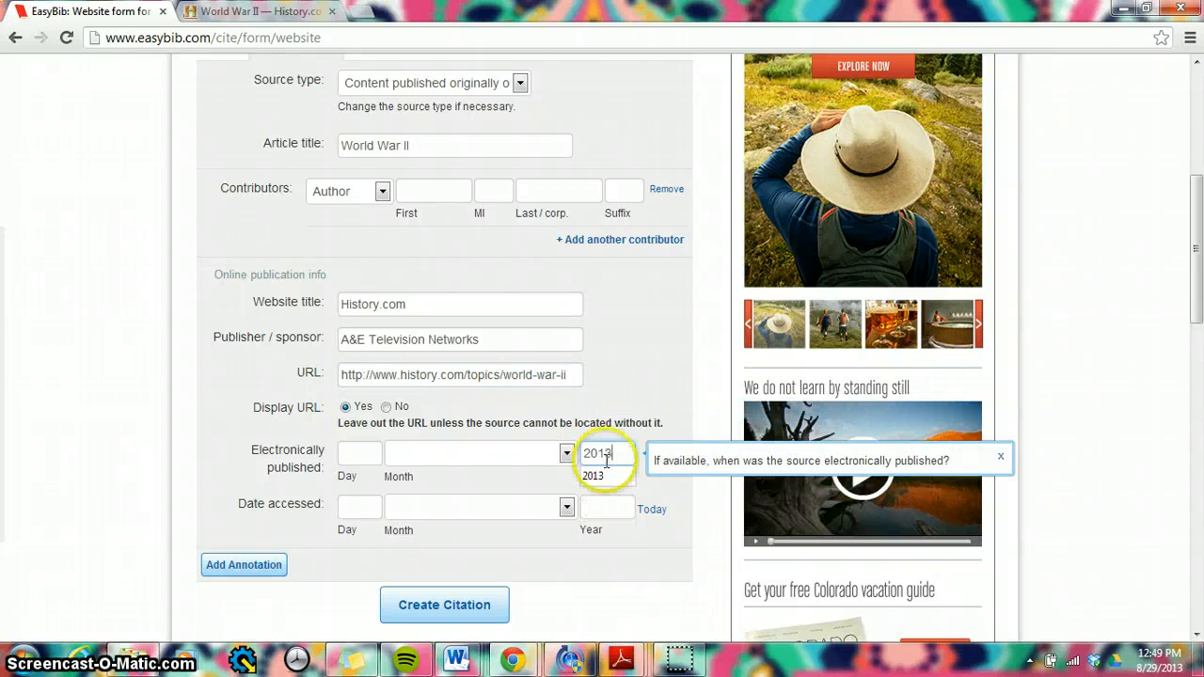
{"action": "left_click", "coordinate": [601, 475]}
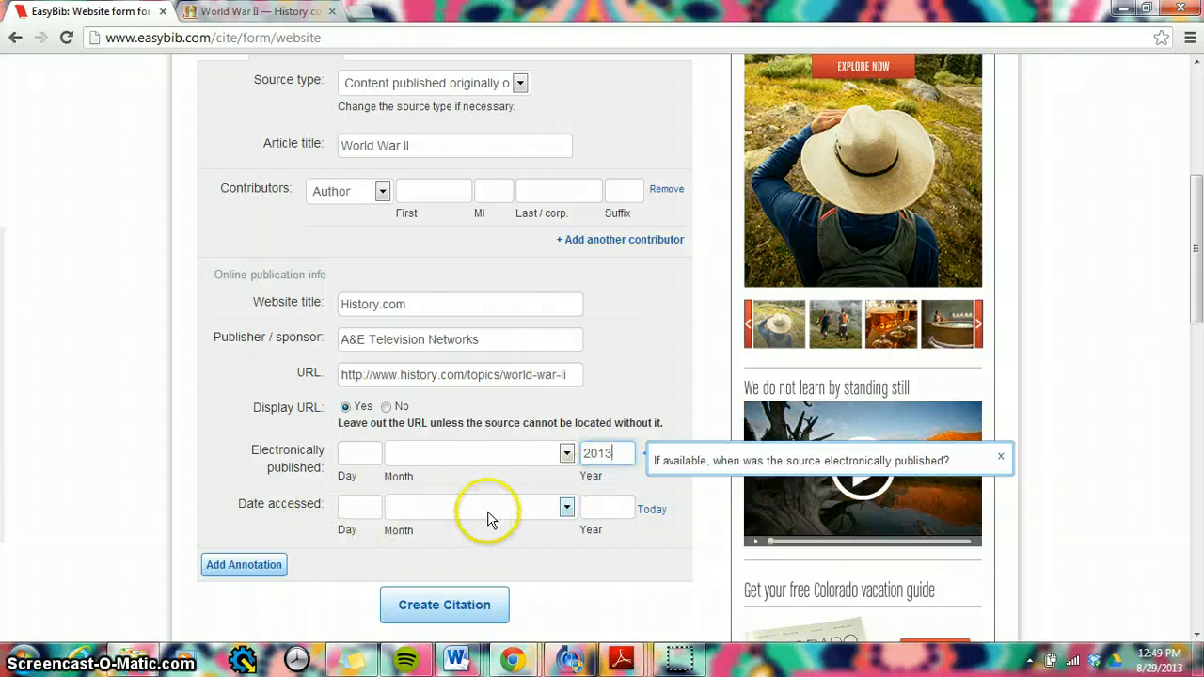
Step: Set the date accessed to today's date, 29 August 2013, and look through the available month and season options
{"action": "left_click", "coordinate": [647, 511]}
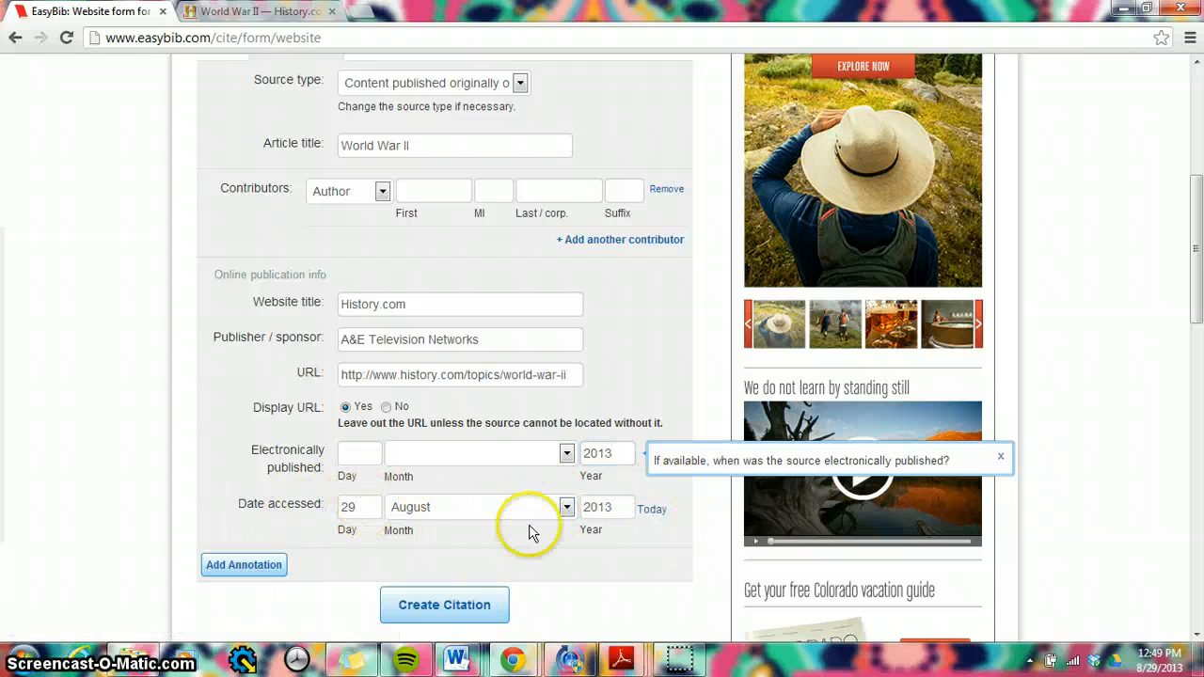
{"action": "left_click", "coordinate": [566, 507]}
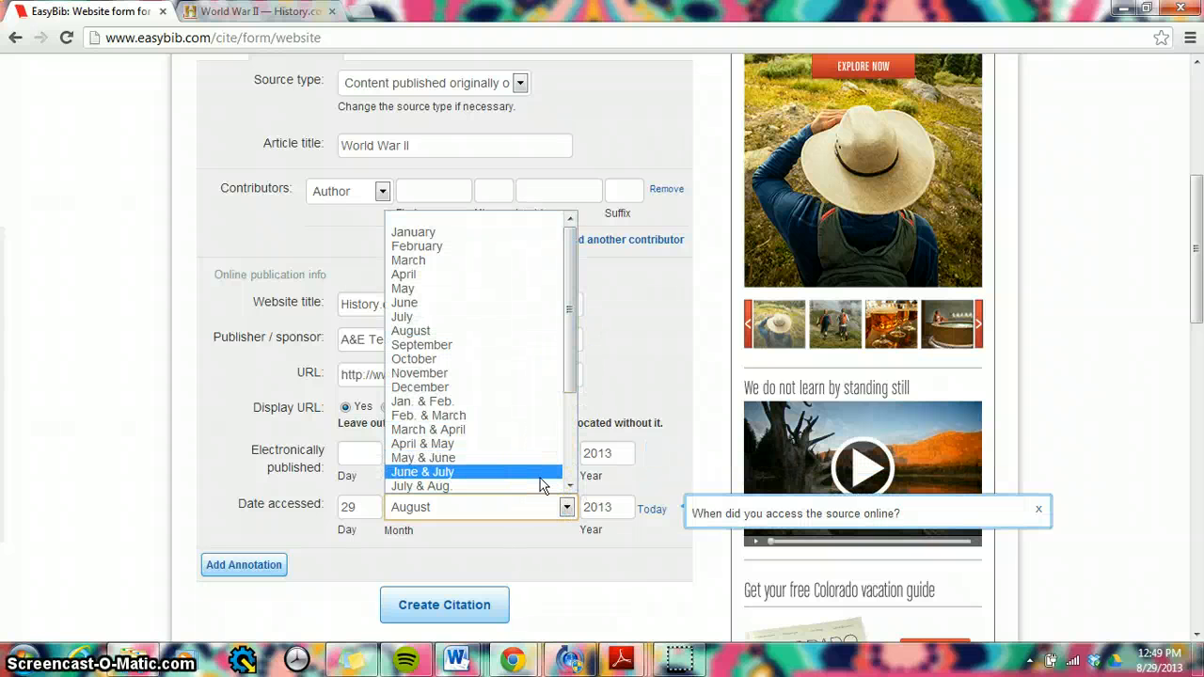
{"action": "left_click_drag", "start_coordinate": [574, 384], "coordinate": [577, 449]}
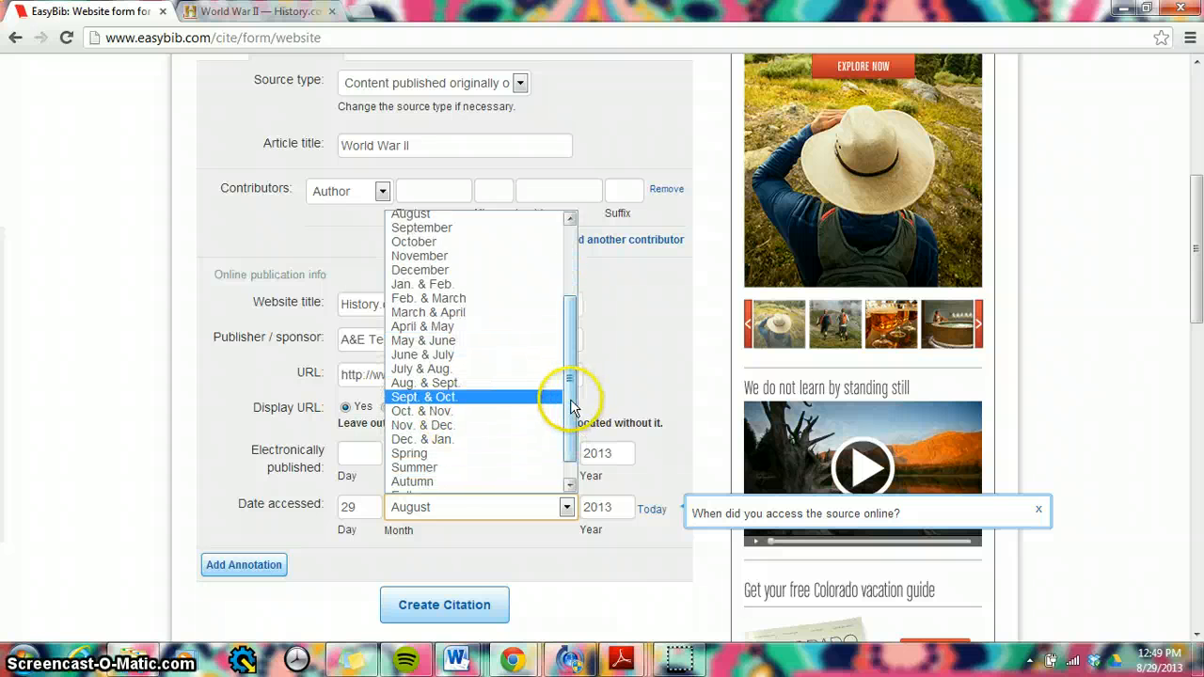
{"action": "left_click_drag", "start_coordinate": [565, 398], "coordinate": [571, 439]}
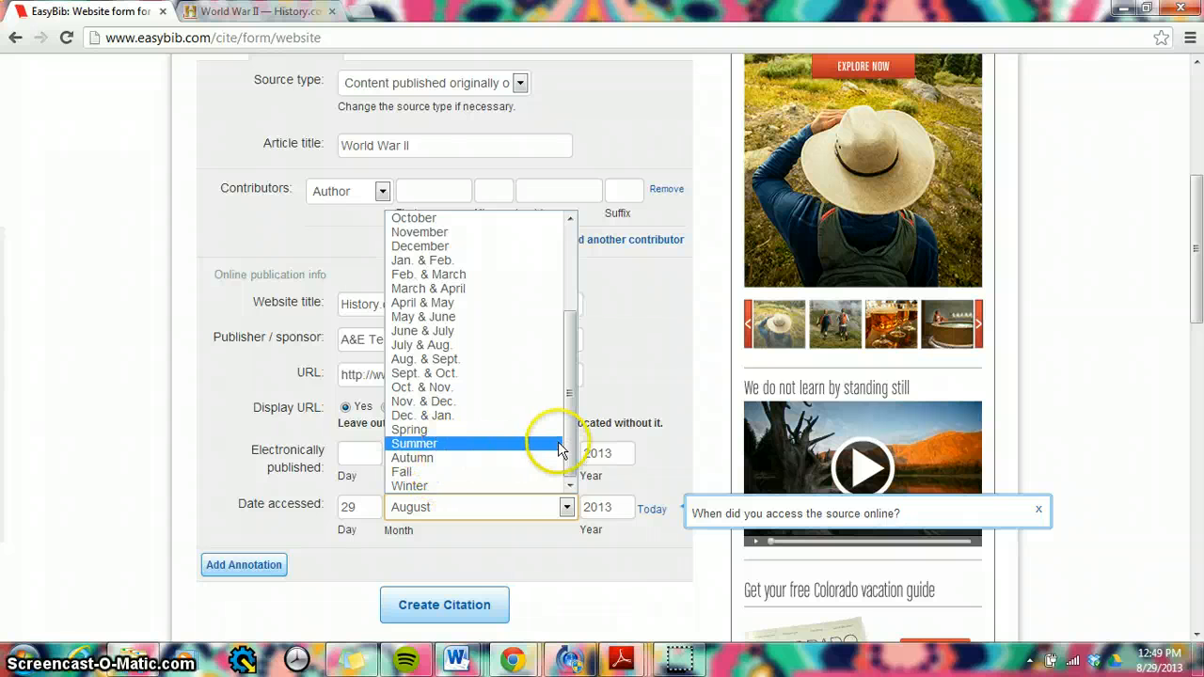
{"action": "left_click", "coordinate": [567, 508]}
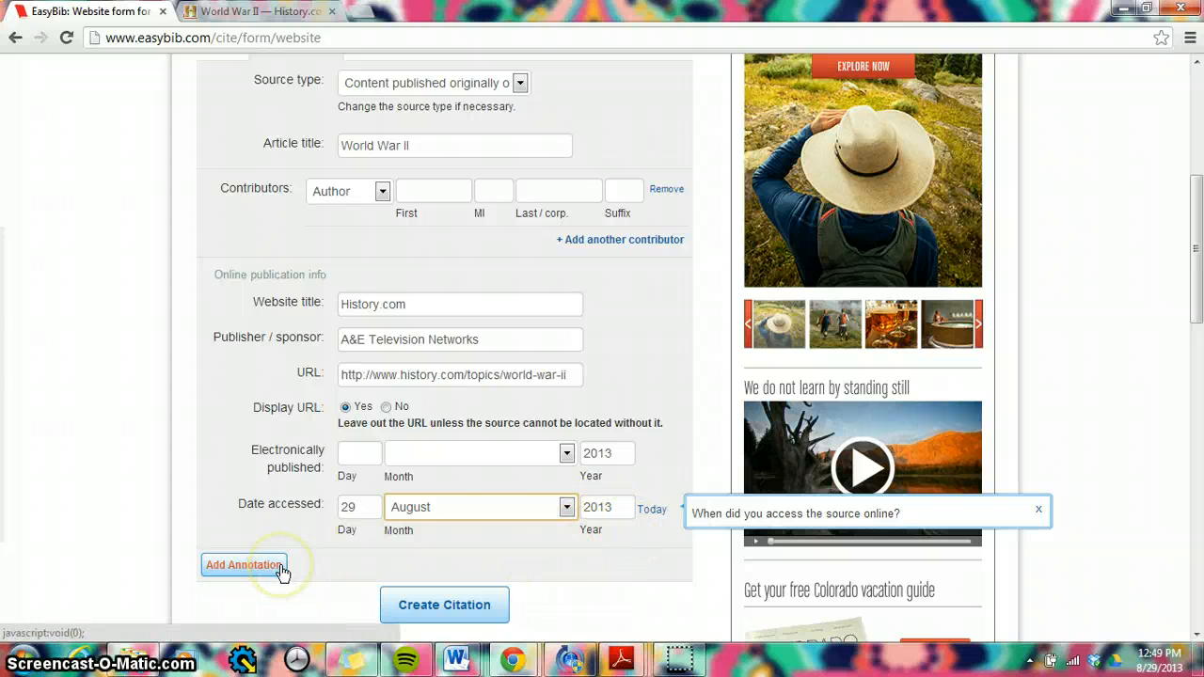
Step: Add a second contributor row to view its role choices, and remove that row again
{"action": "left_click", "coordinate": [610, 243]}
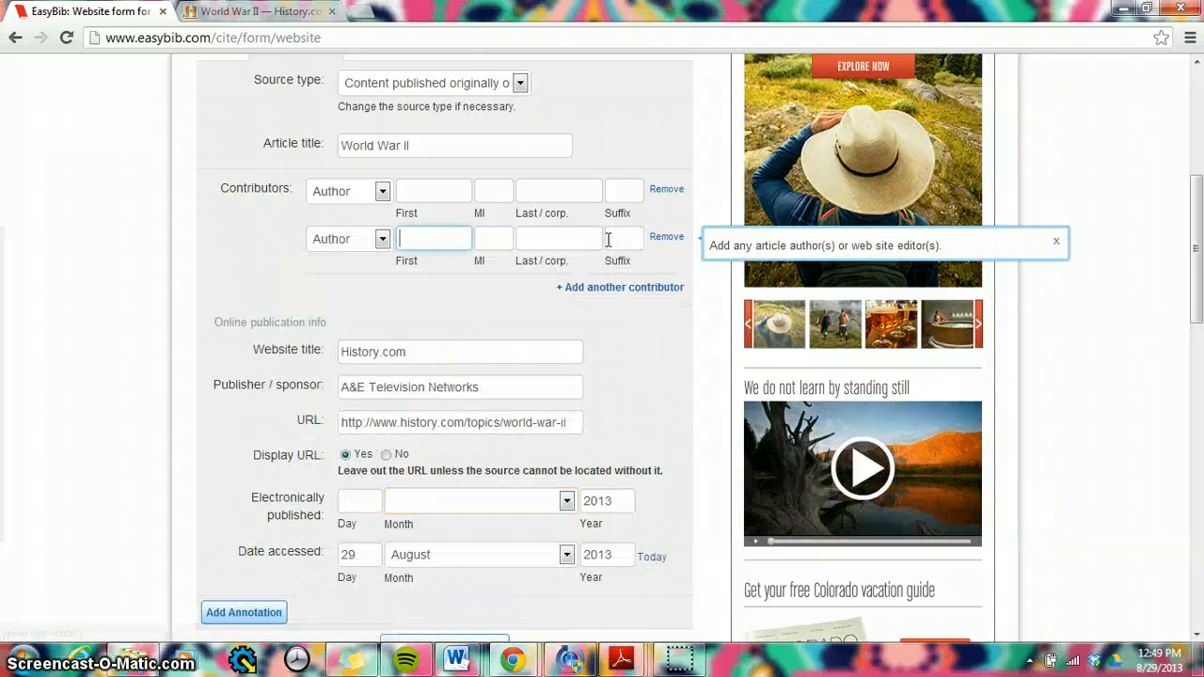
{"action": "left_click", "coordinate": [384, 240]}
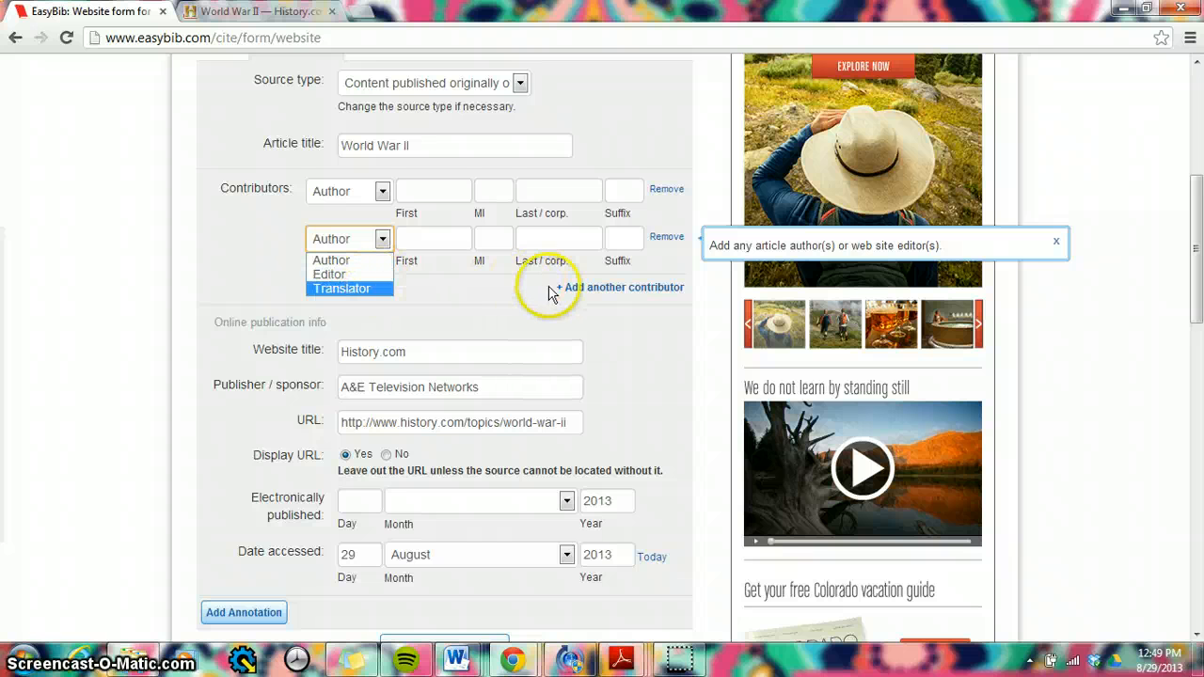
{"action": "left_click", "coordinate": [667, 237]}
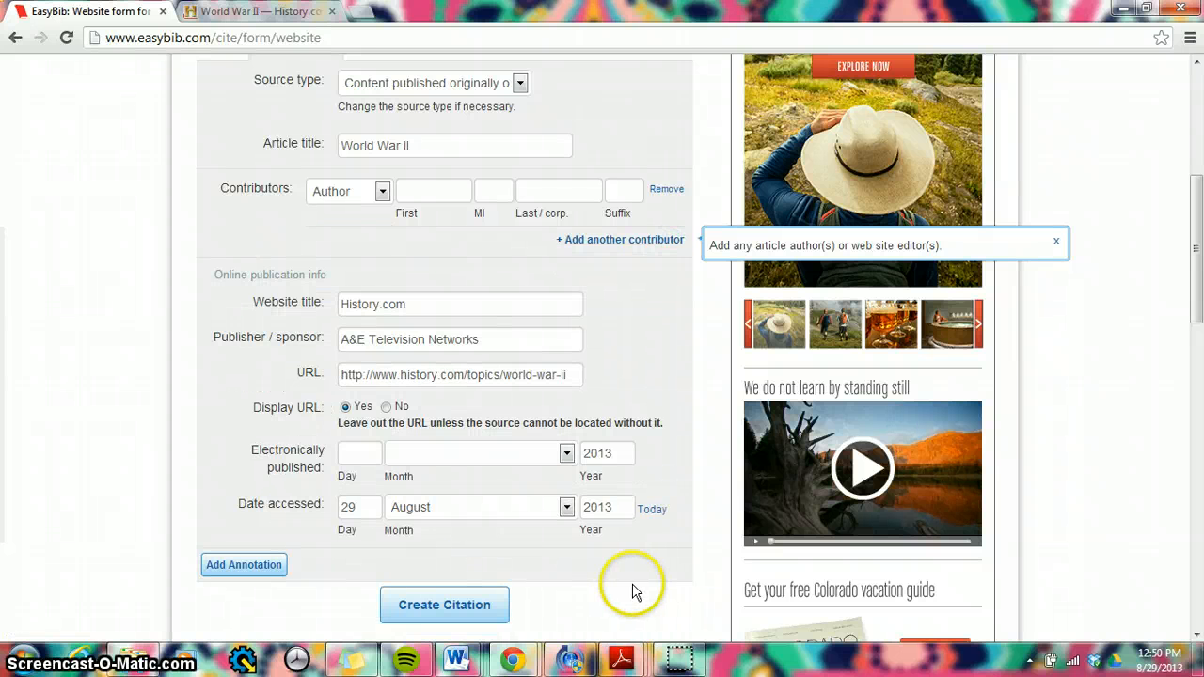
Step: Create the citation from the completed manual website form
{"action": "left_click", "coordinate": [482, 605]}
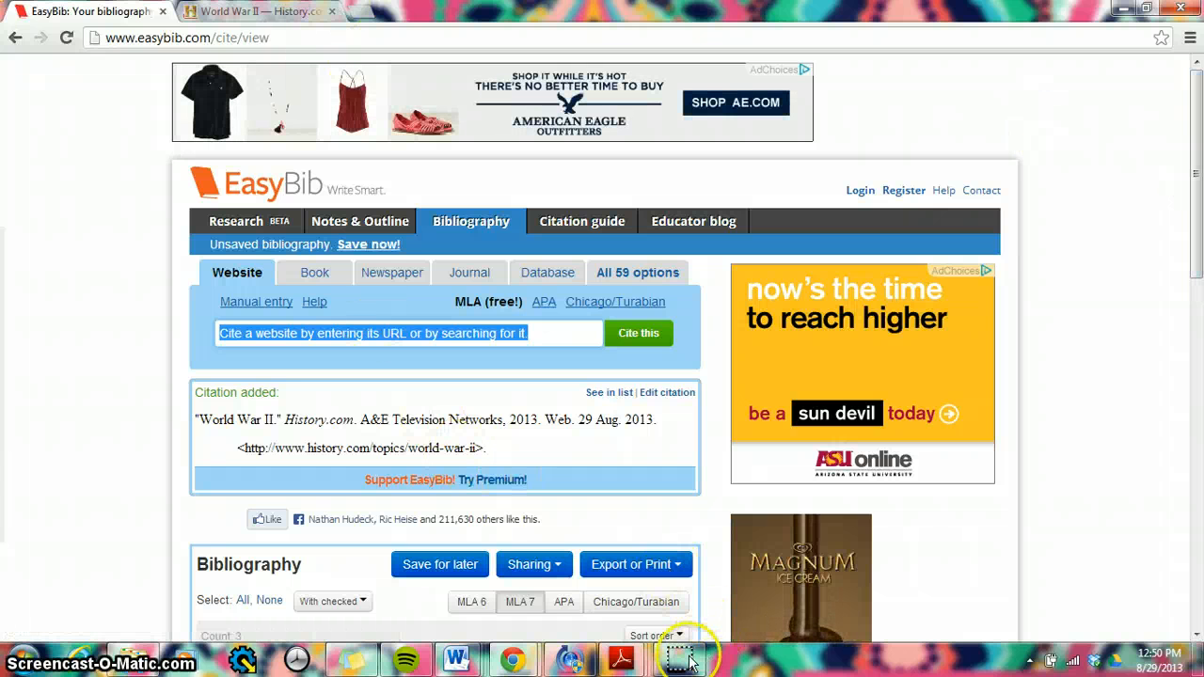
{"action": "mouse_move", "coordinate": [686, 663]}
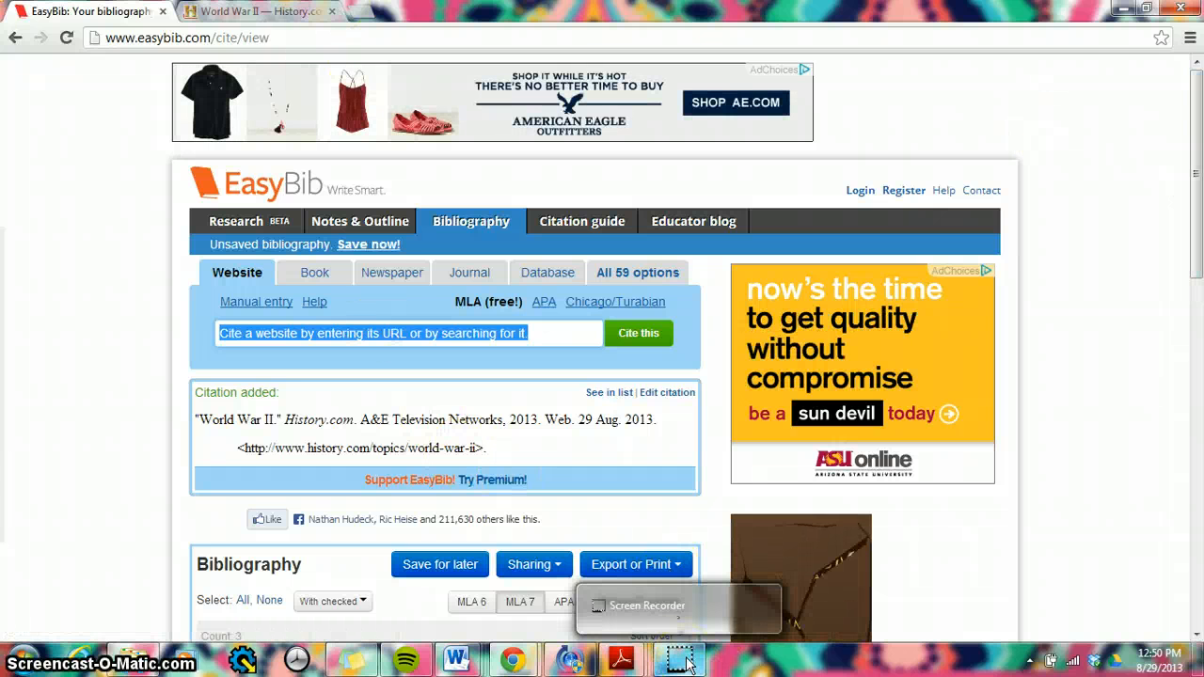